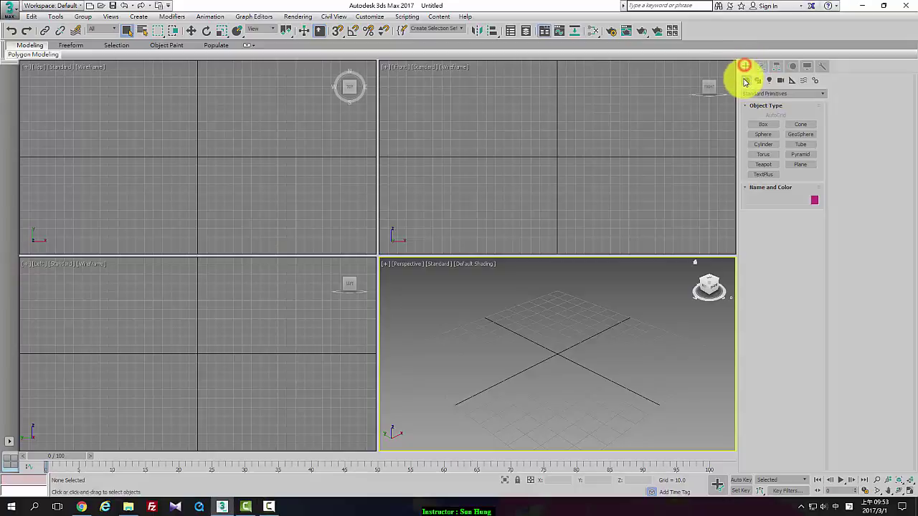
Start creating a Bones system with IKHISolver as the IK solver and Assign To Children off.
left_click(816, 83)
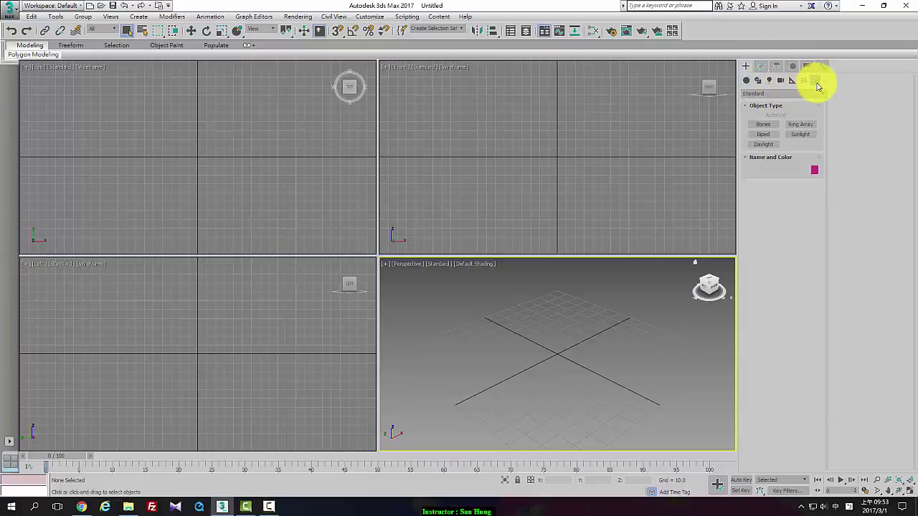
left_click(763, 125)
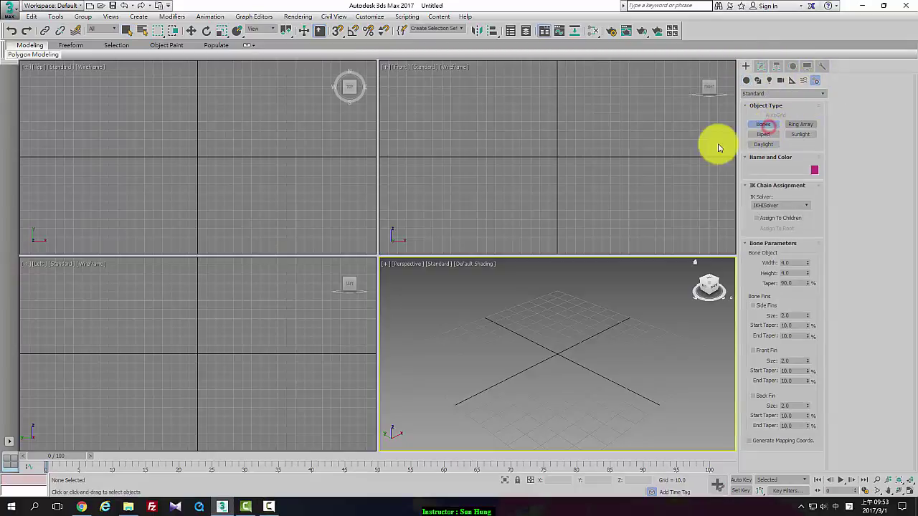
left_click(806, 208)
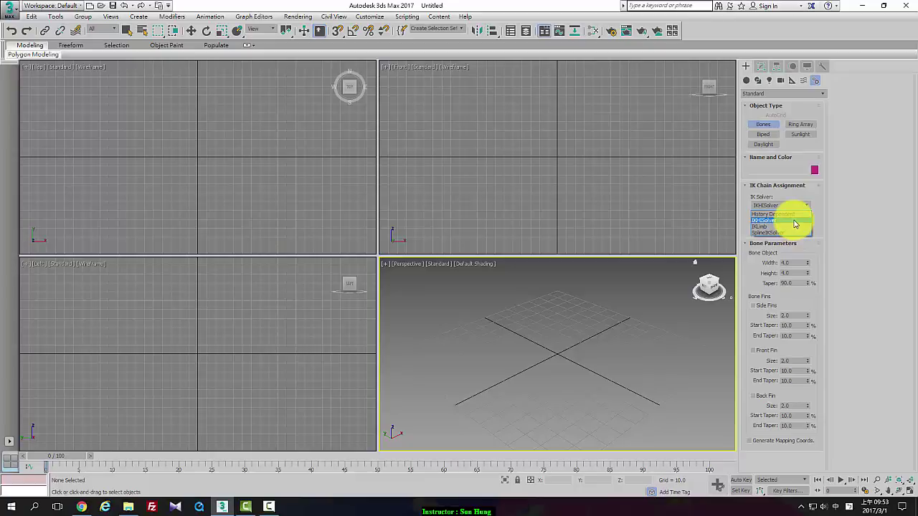
left_click(795, 220)
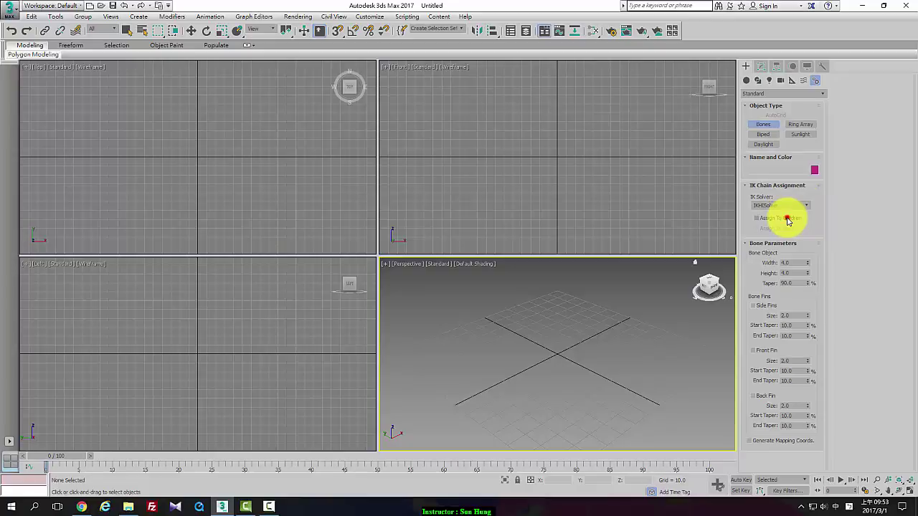
left_click(787, 221)
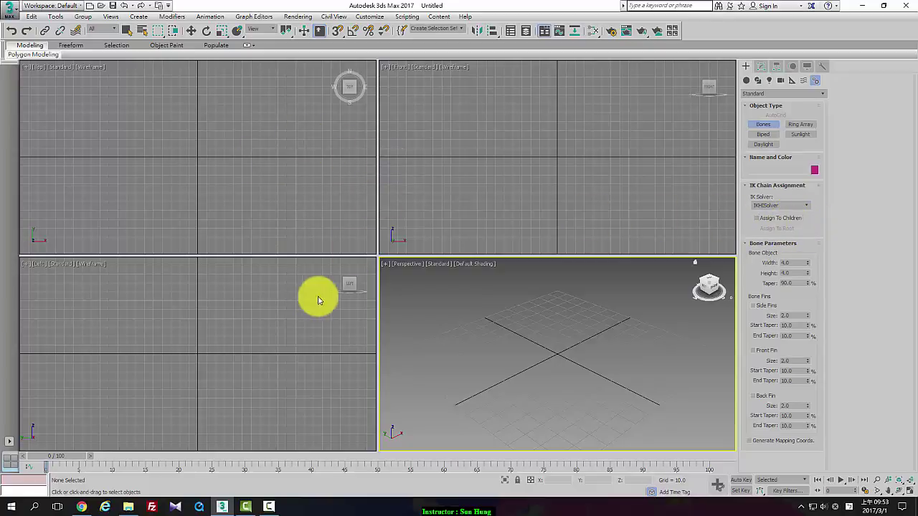
Draw a leg-shaped bone chain with thigh, shin, ankle and toe segments in the Left viewport, ending at the ground line.
middle_click_drag(275, 311, 294, 347)
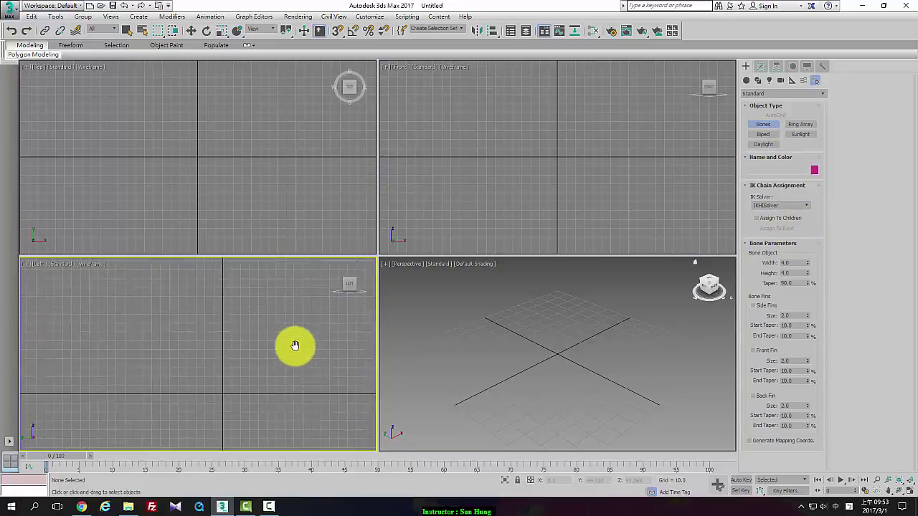
left_click(200, 292)
left_click(189, 334)
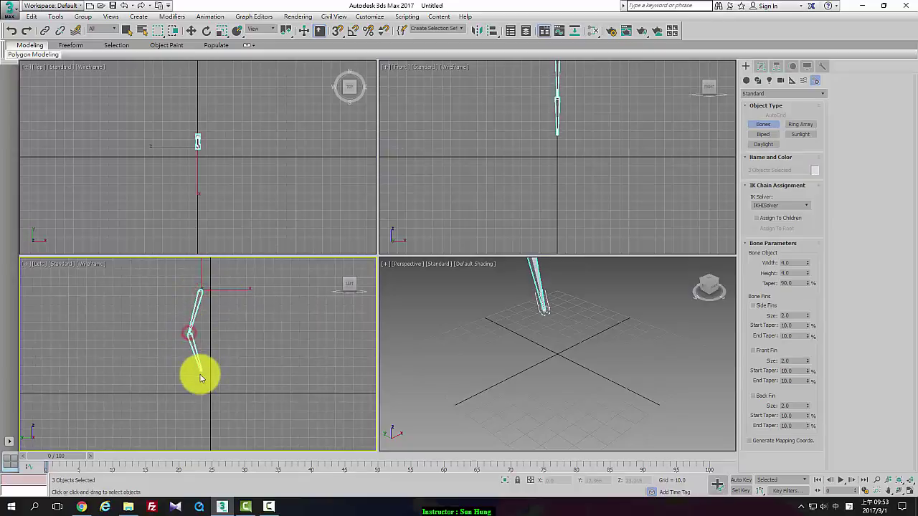
left_click(199, 376)
left_click(174, 389)
right_click(174, 390)
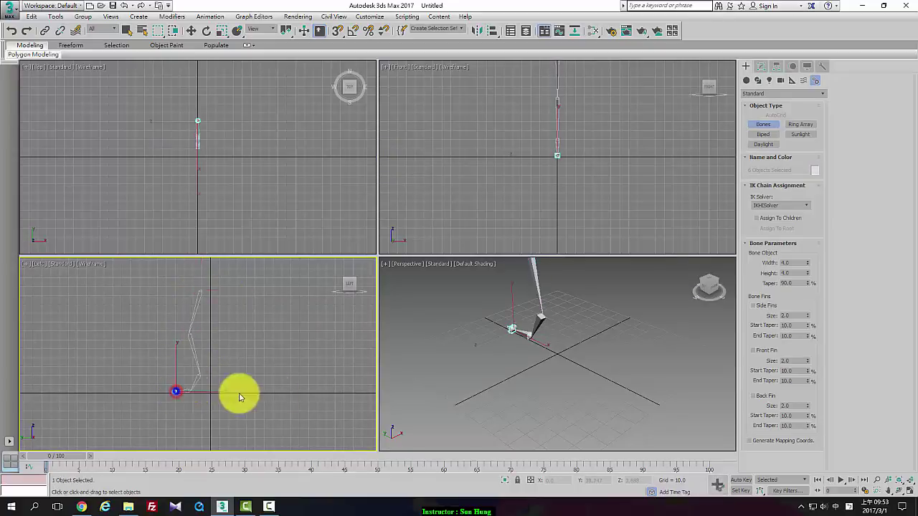
Enable Assign To Children and draw a second thigh-and-shin bone chain beside the first leg, ending it at the ankle.
left_click(762, 219)
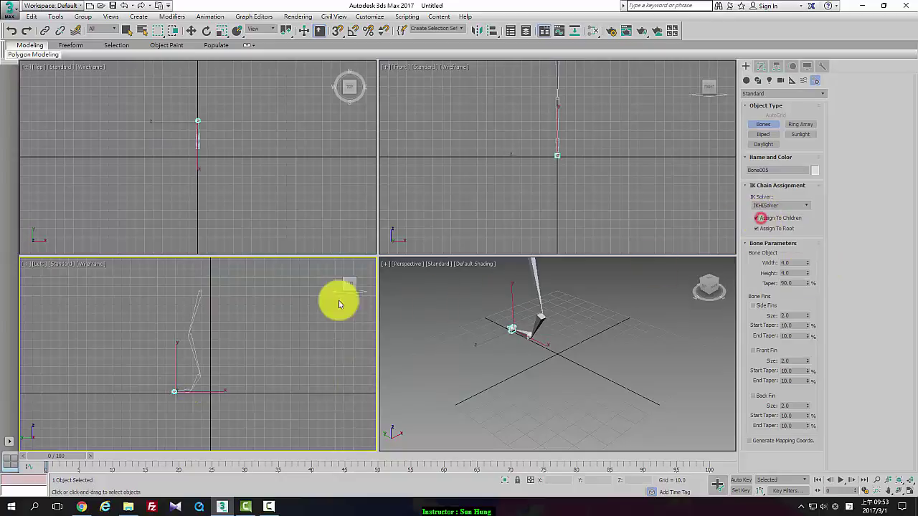
left_click(251, 293)
left_click(235, 336)
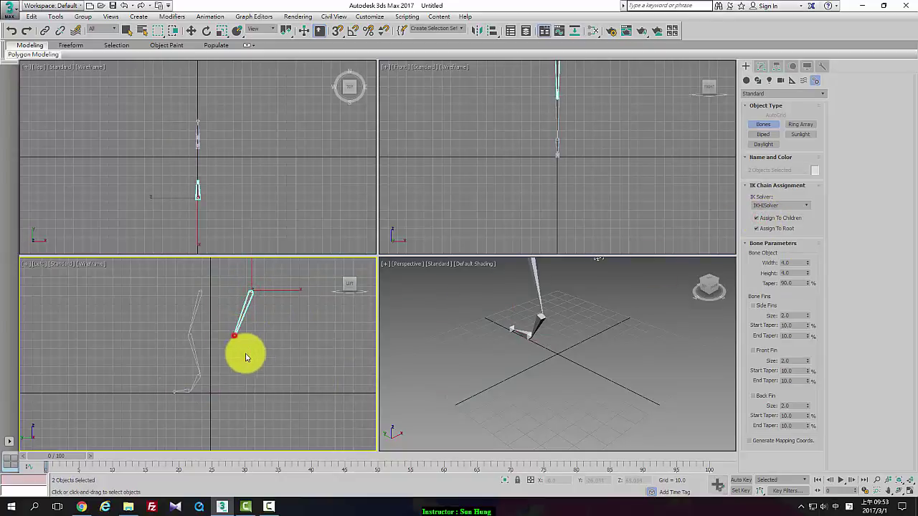
left_click(248, 376)
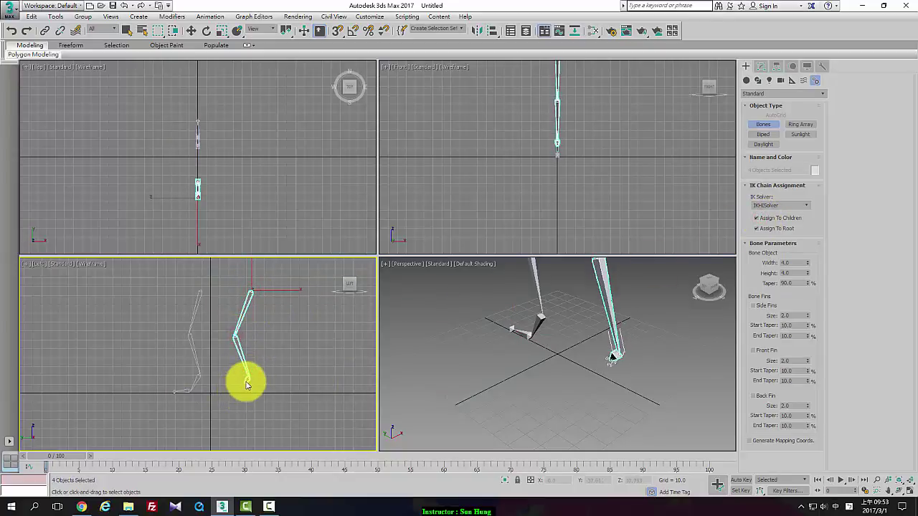
right_click(248, 380)
Continue the second leg from its ankle with foot and toe bones down to the ground line, giving them their own IK chain.
scroll(258, 379, "up", 2)
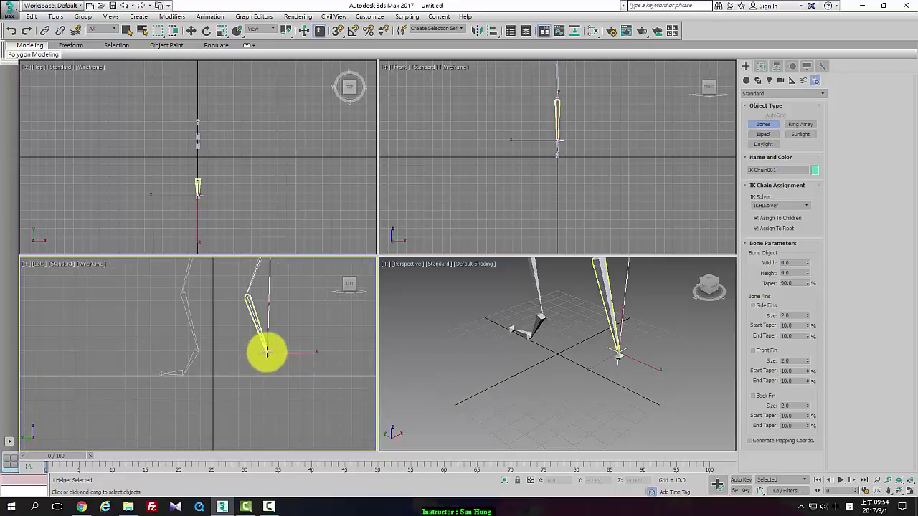
left_click(265, 351)
left_click(256, 368)
right_click(256, 368)
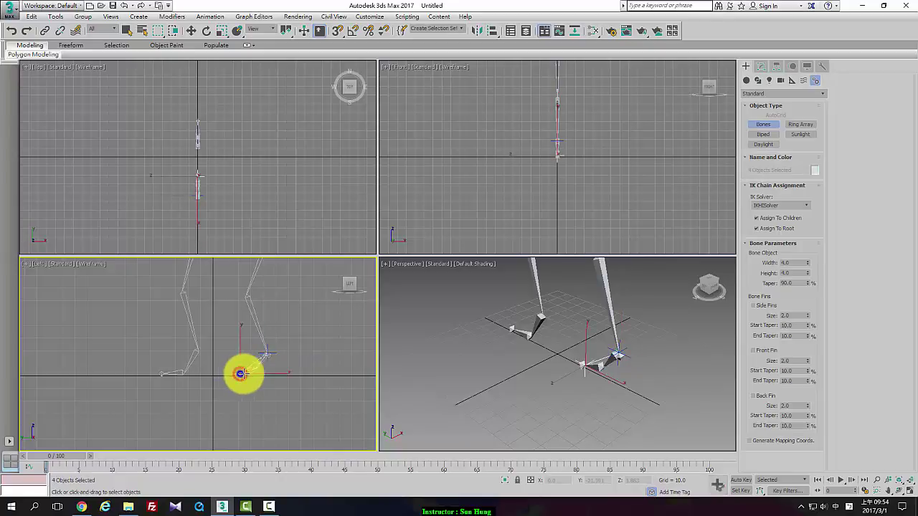
right_click(240, 374)
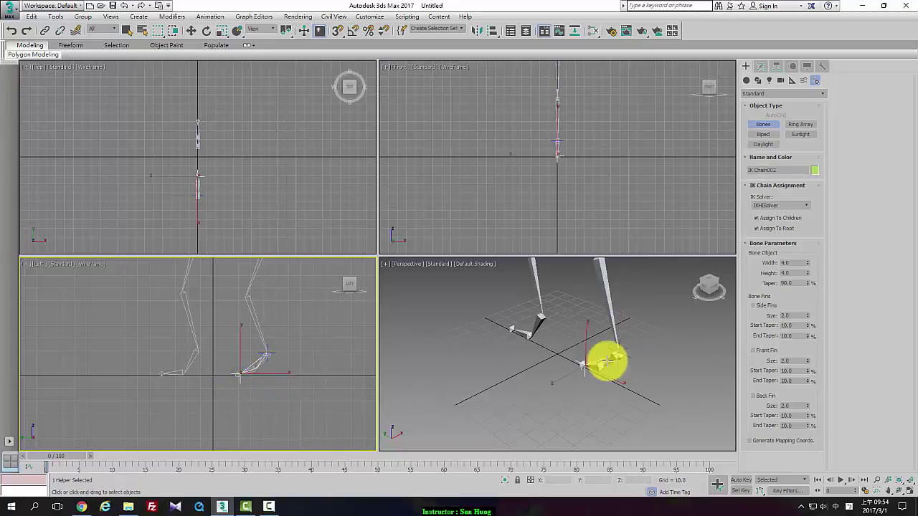
Try moving the second leg's ankle IK goal in the Perspective view, and select its toe goal and the first leg's foot bone for comparison.
middle_click_drag(606, 361, 597, 394)
scroll(597, 394, "up", 5)
key("alt+w")
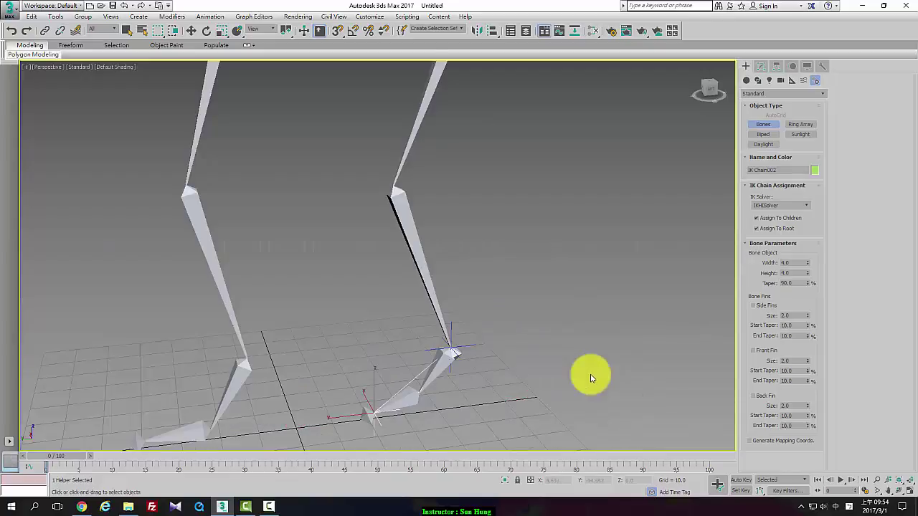
scroll(483, 317, "up", 3)
scroll(483, 318, "down", 4)
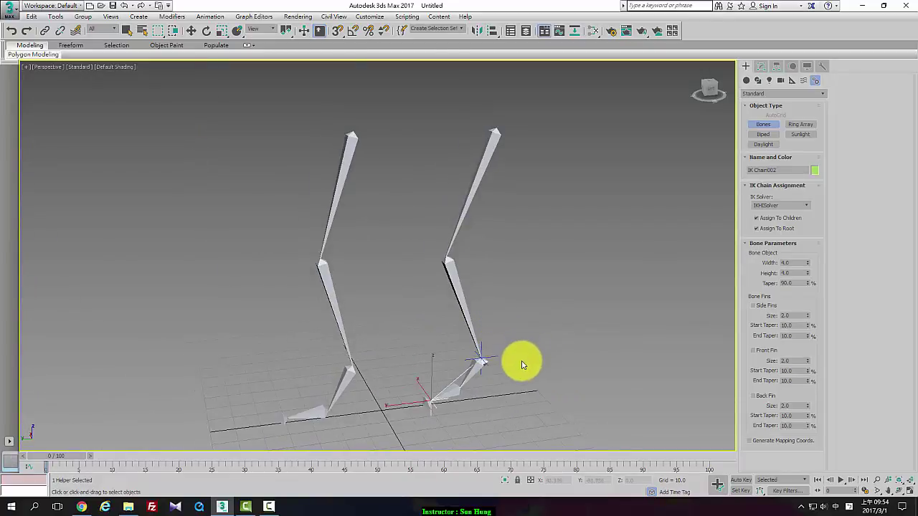
right_click(500, 369)
left_click(479, 364)
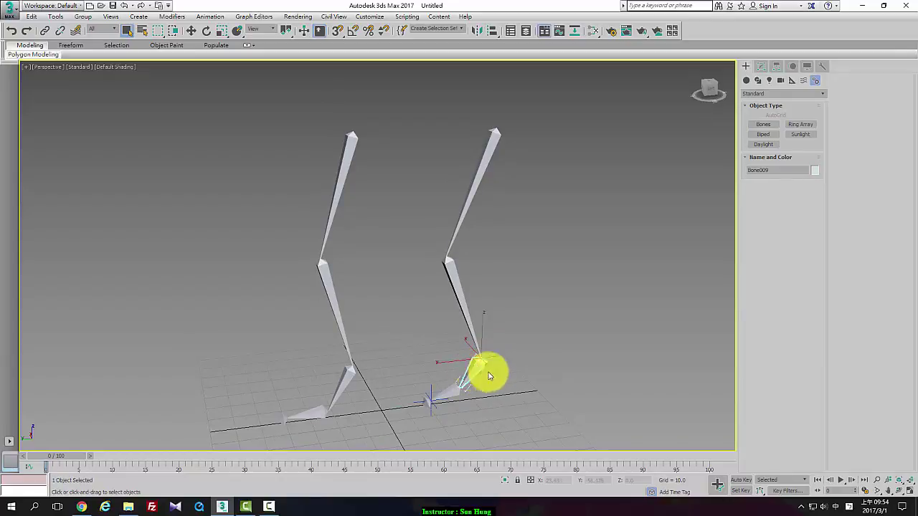
scroll(514, 365, "up", 3)
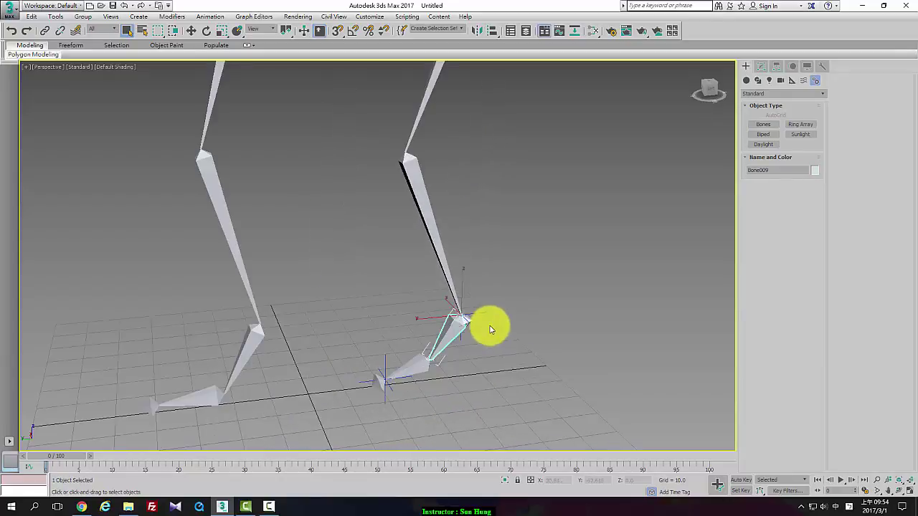
left_click(470, 314)
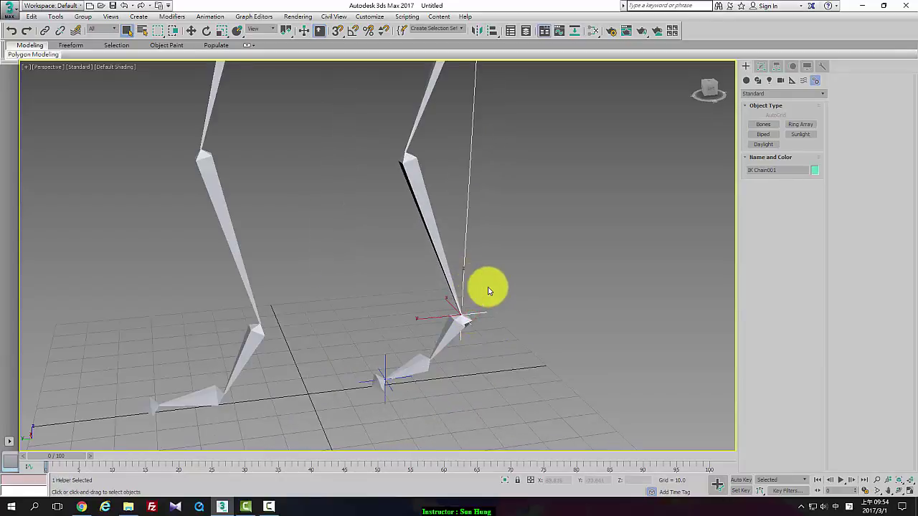
right_click(490, 310)
left_click(494, 310)
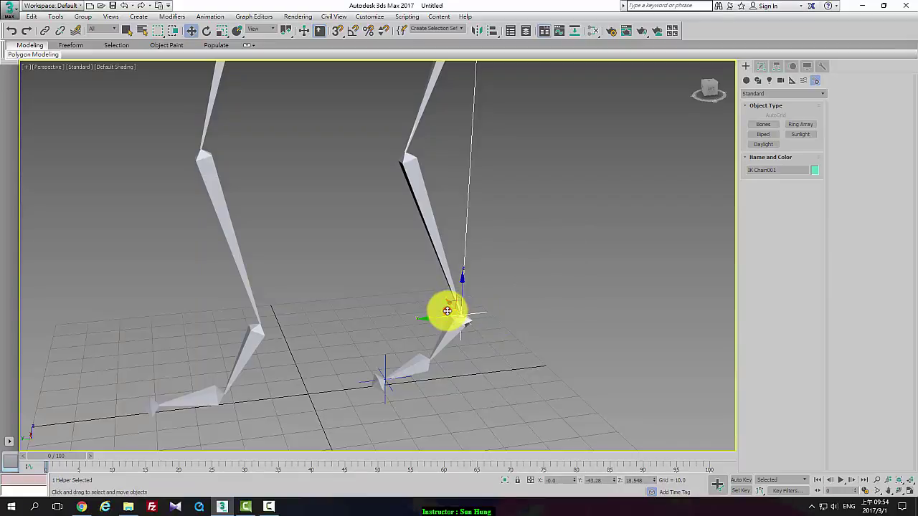
left_click_drag(454, 302, 492, 307)
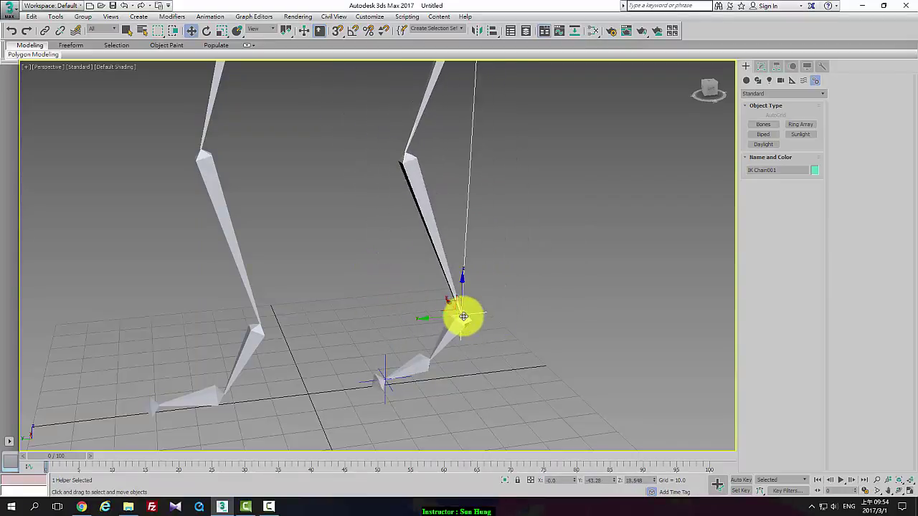
left_click(384, 360)
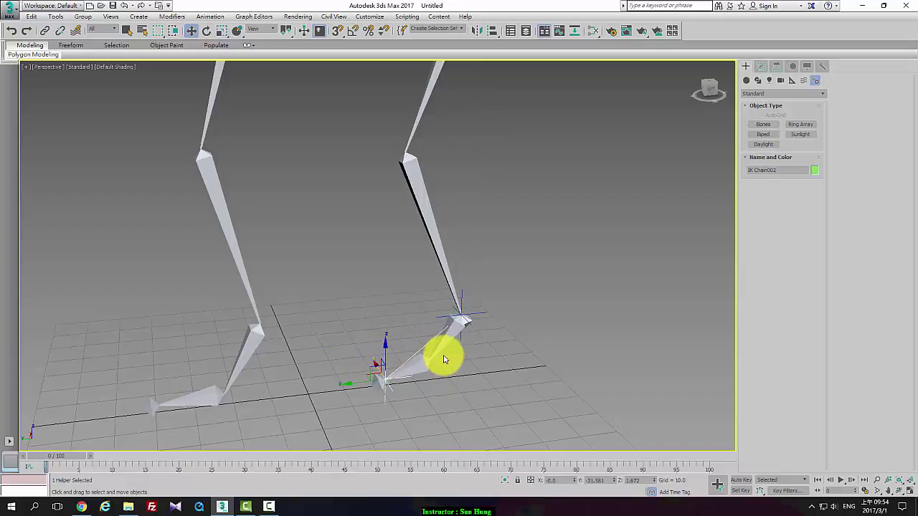
left_click(245, 356)
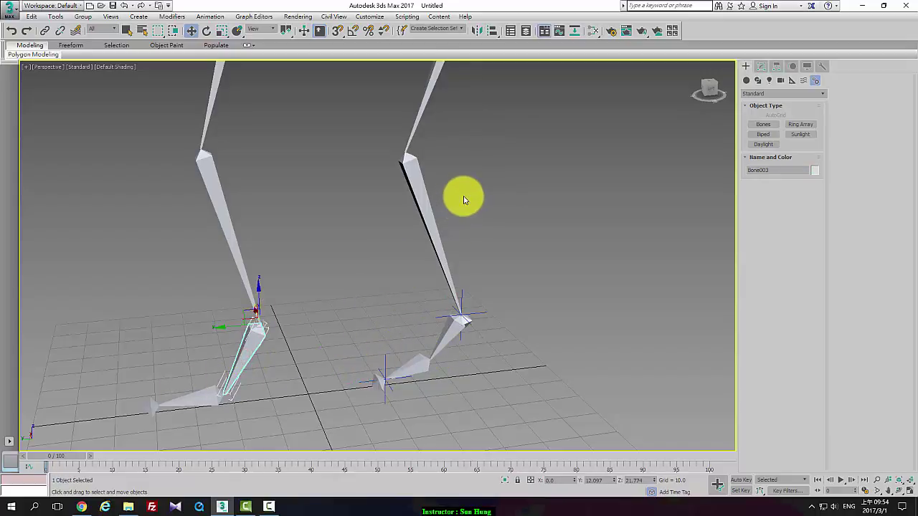
Delete both leg bone chains together with their IK goals.
scroll(447, 246, "down", 5)
left_click_drag(337, 167, 492, 310)
key("Delete")
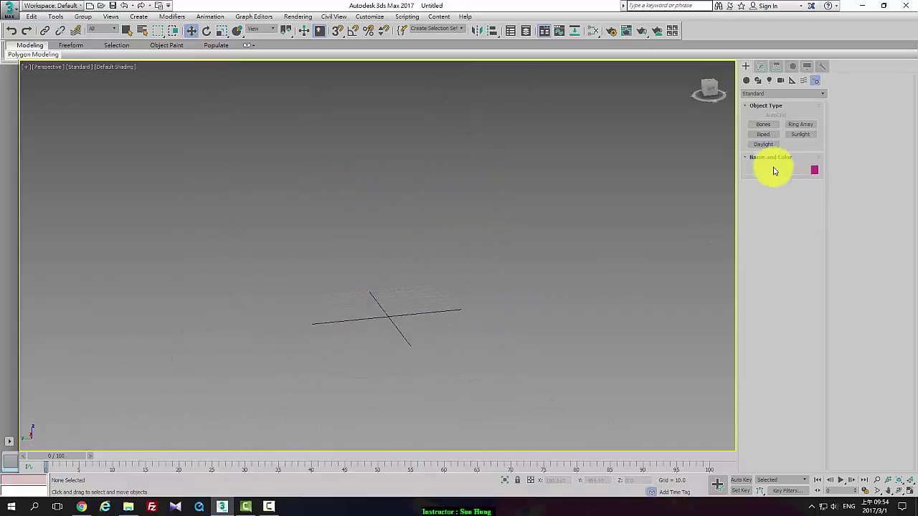
Start a new Bones system with SplineIKSolver as the IK solver.
key("z")
left_click(772, 125)
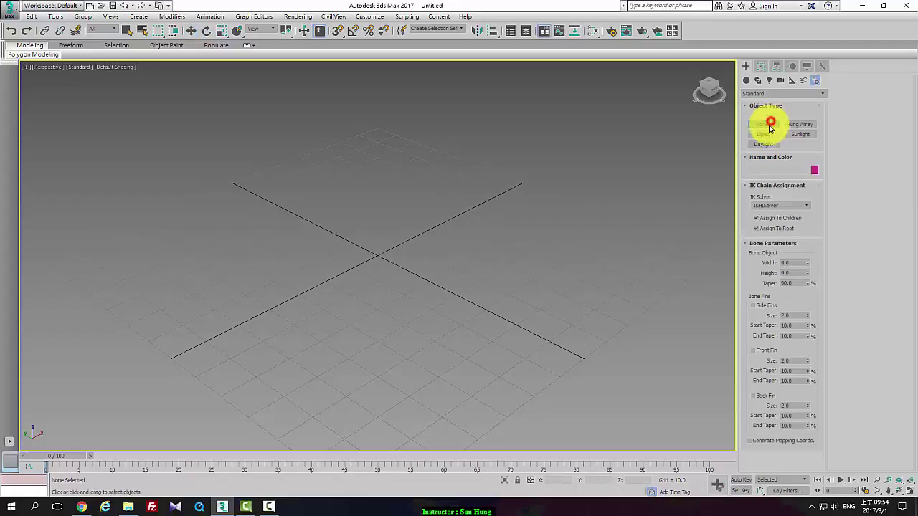
left_click(789, 204)
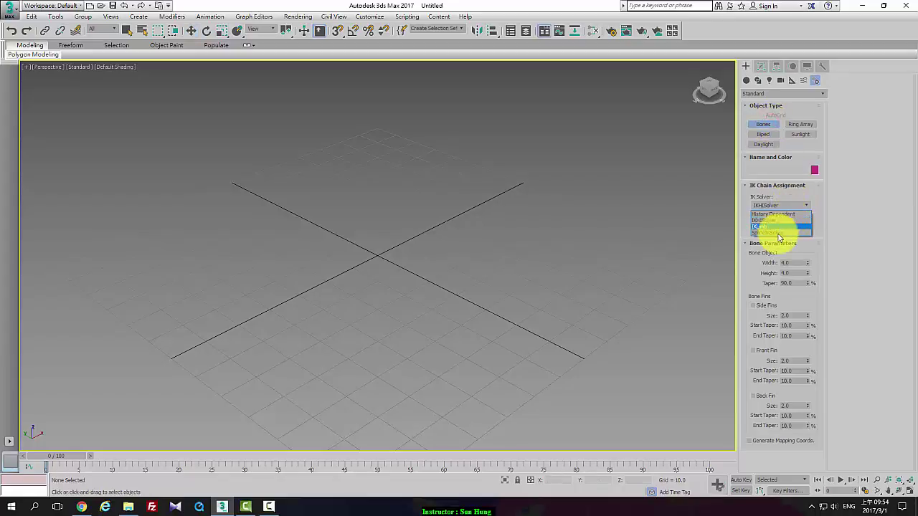
left_click(777, 233)
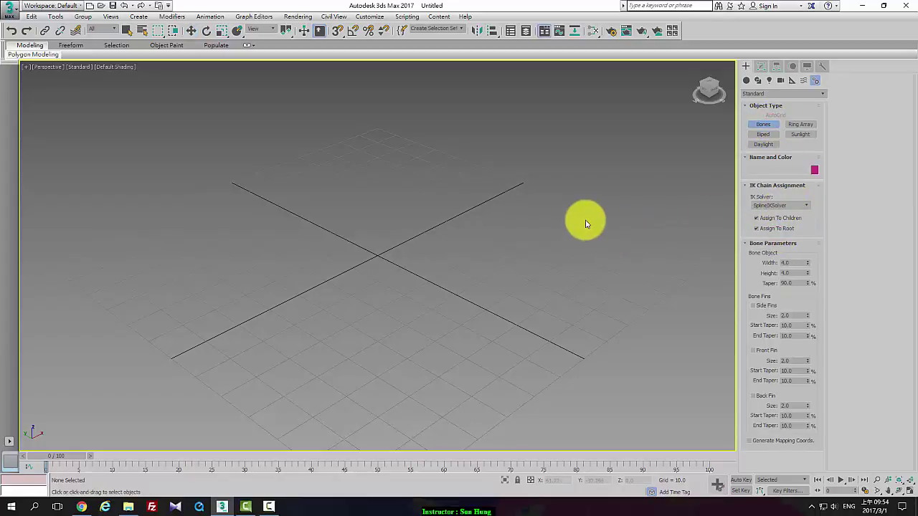
Draw an upright S-curved chain of short bones in the maximized Left viewport and bring up its Spline IK Solver options beside the chain.
key("alt+w")
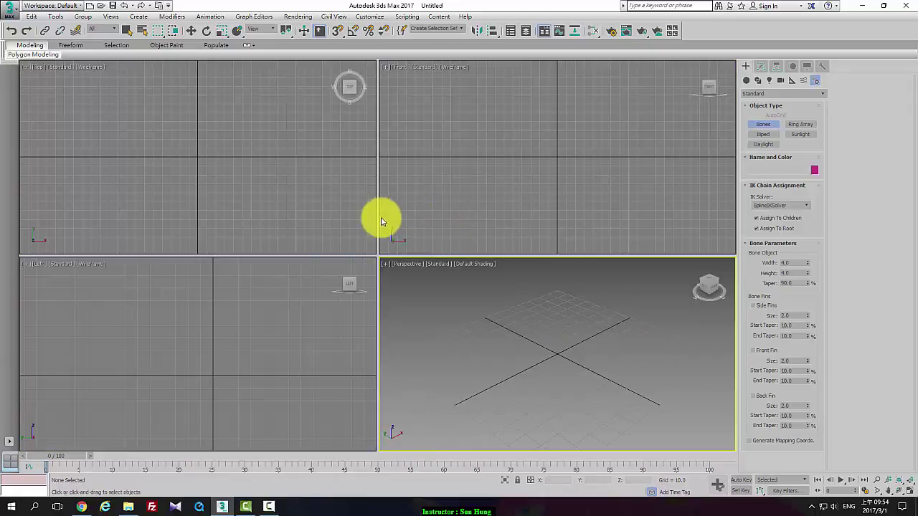
right_click(558, 166)
right_click(256, 315)
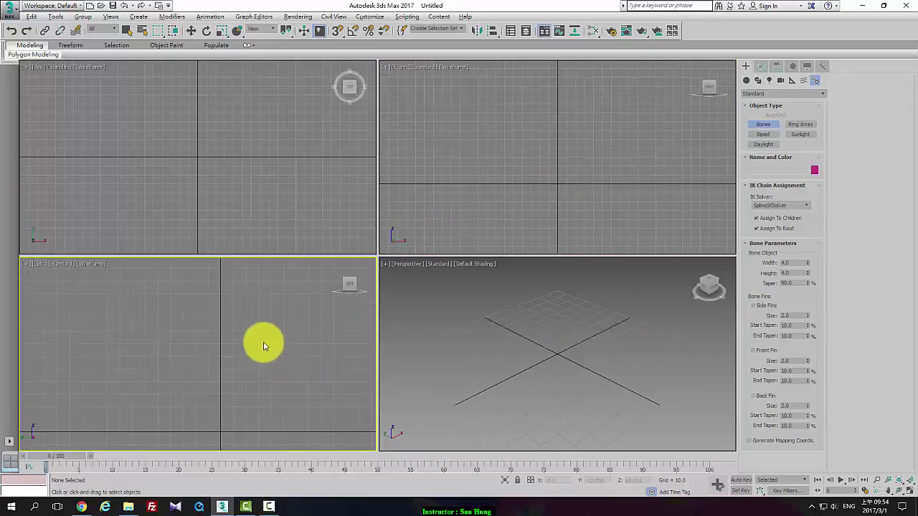
key("alt+w")
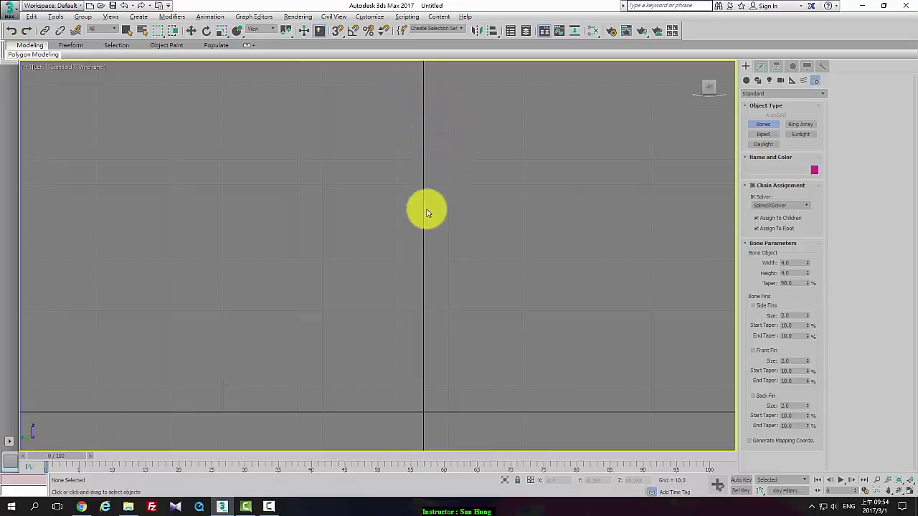
left_click(422, 120)
right_click(433, 144)
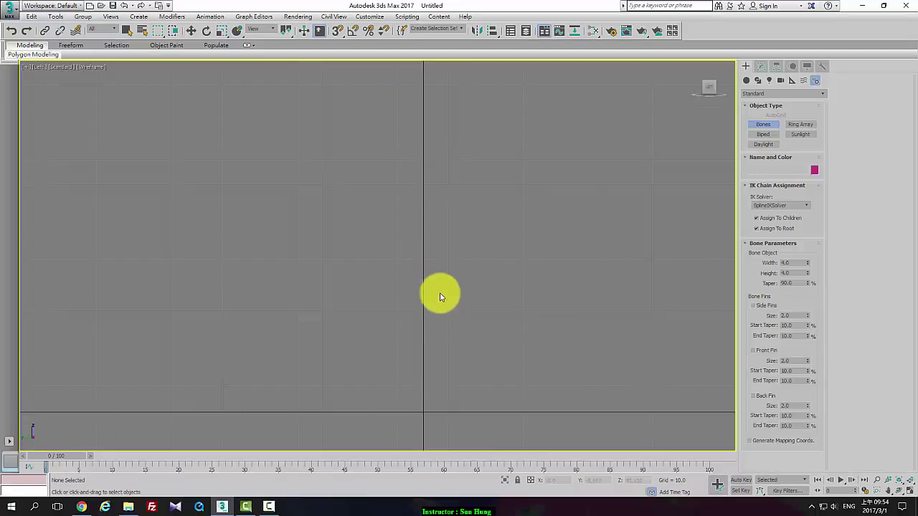
left_click(435, 255)
left_click(428, 233)
left_click(429, 227)
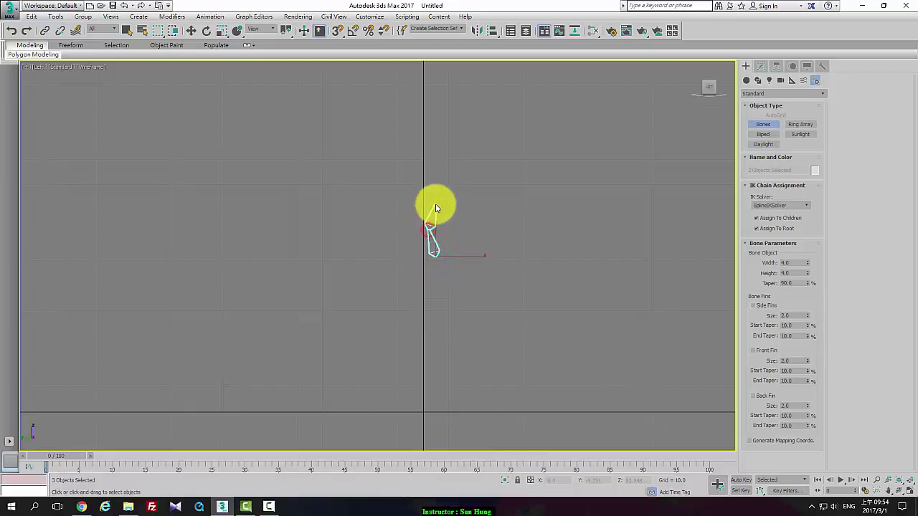
left_click(437, 203)
left_click(452, 174)
left_click(450, 153)
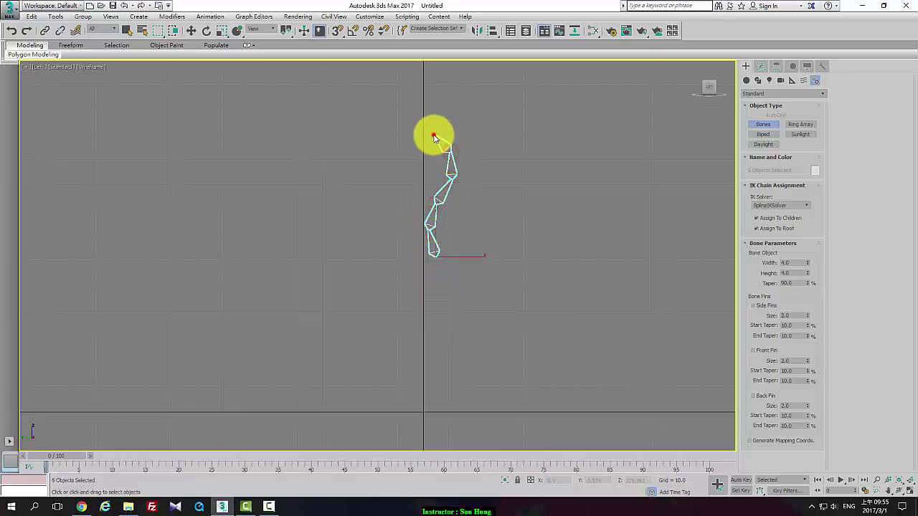
left_click(431, 128)
right_click(430, 127)
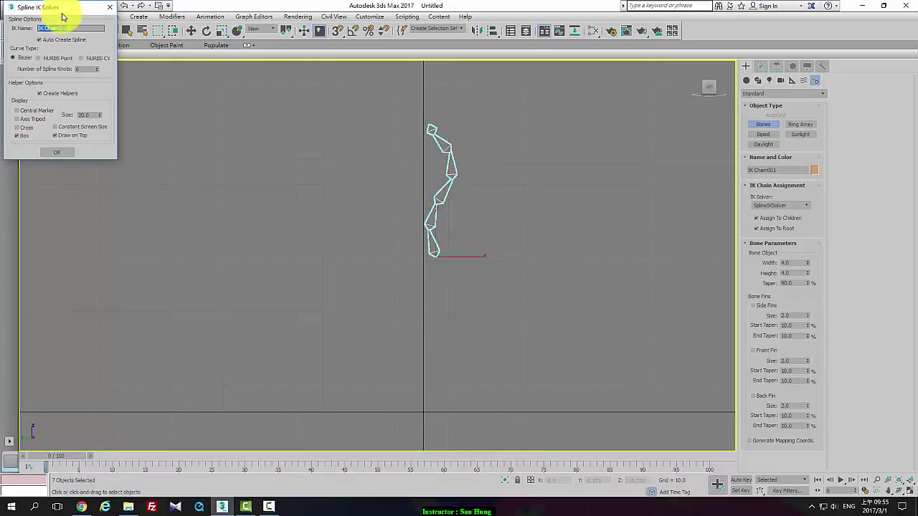
left_click_drag(68, 9, 349, 102)
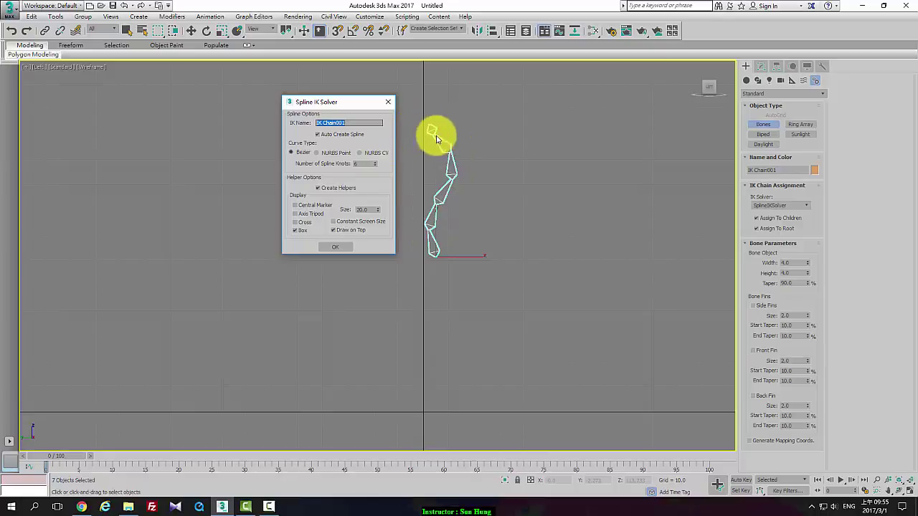
Accept the Spline IK Solver settings and move the chain's upper point helpers to bend the bones.
left_click(331, 247)
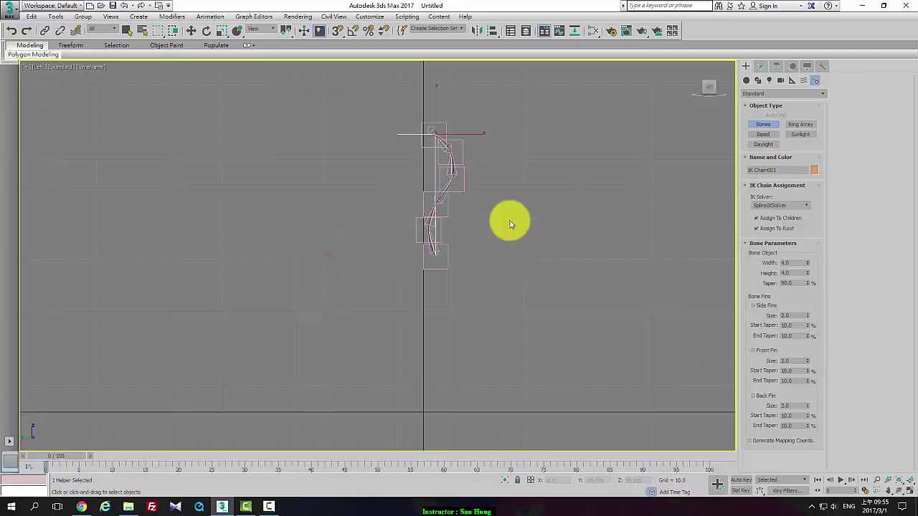
key("w")
left_click(463, 170)
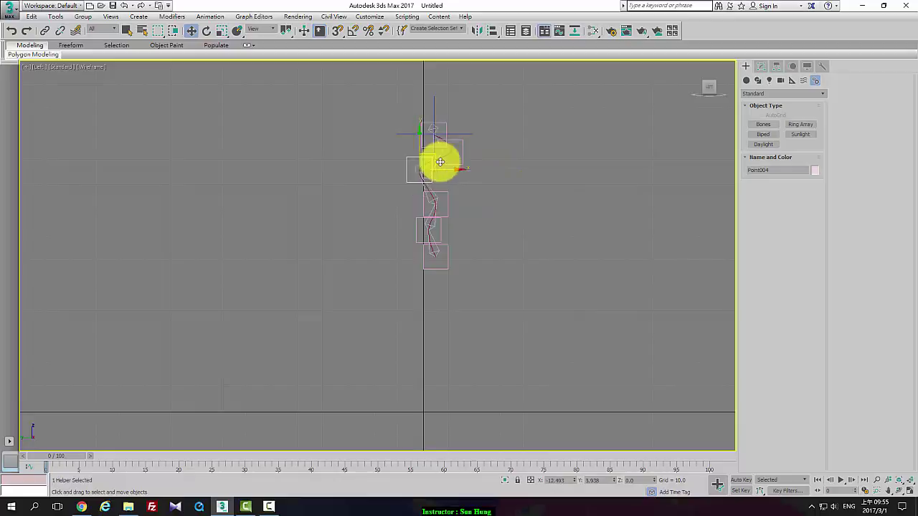
left_click_drag(440, 162, 500, 127)
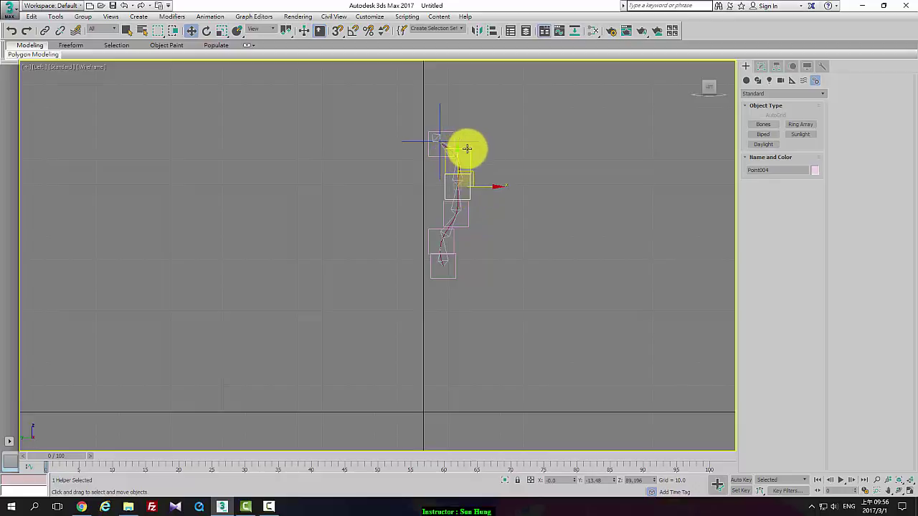
mouse_move(463, 148)
left_mouse_down()
mouse_move(446, 149)
mouse_move(467, 147)
left_mouse_up()
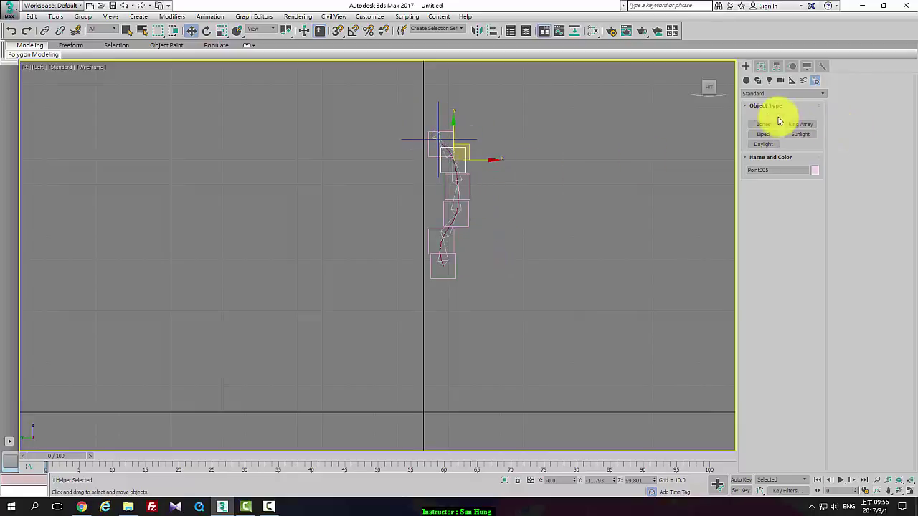
left_click(757, 80)
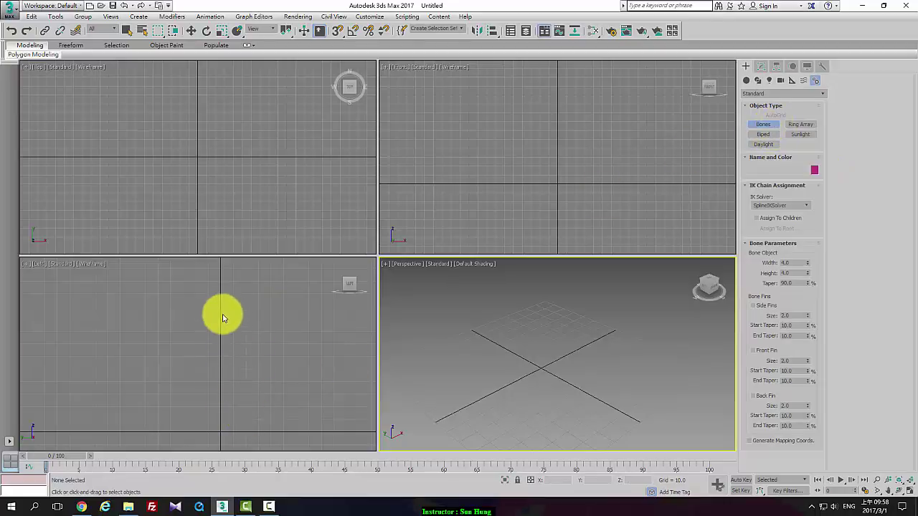
Draw a two-bone chain with an end bone in the Left viewport and show it in the maximized Perspective view.
left_click(232, 314)
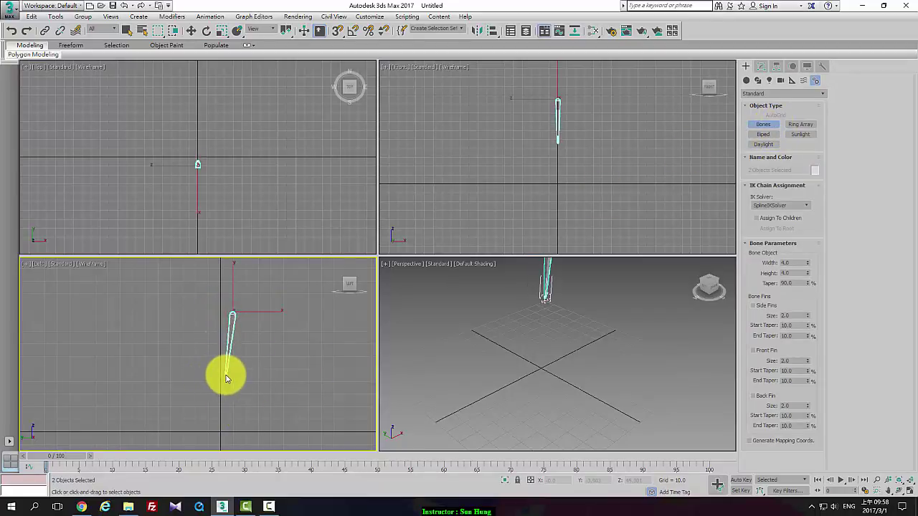
left_click(225, 376)
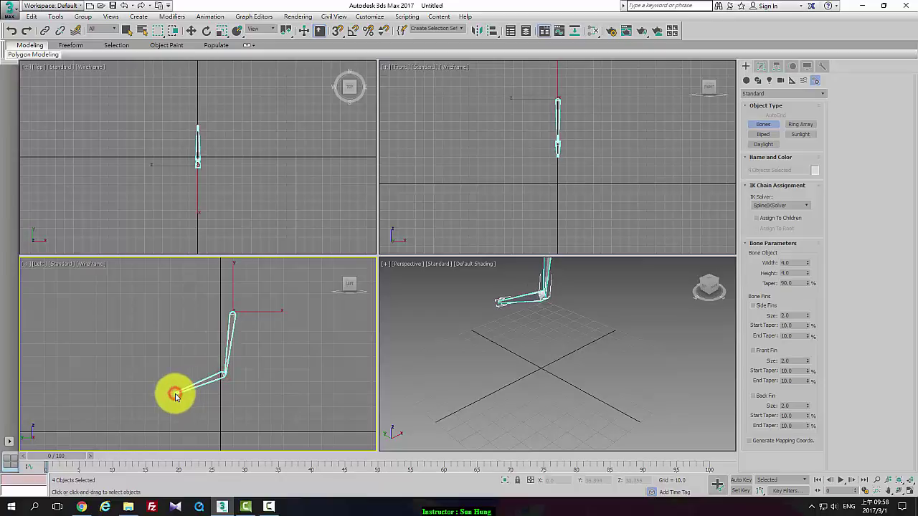
right_click(175, 395)
middle_click_drag(563, 315, 568, 369, "alt")
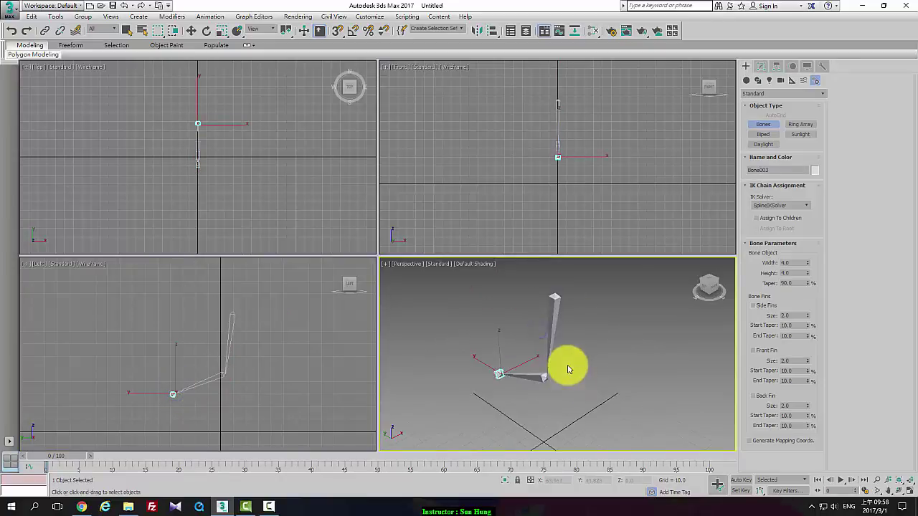
key("alt+w")
middle_click_drag(434, 280, 468, 323, "alt")
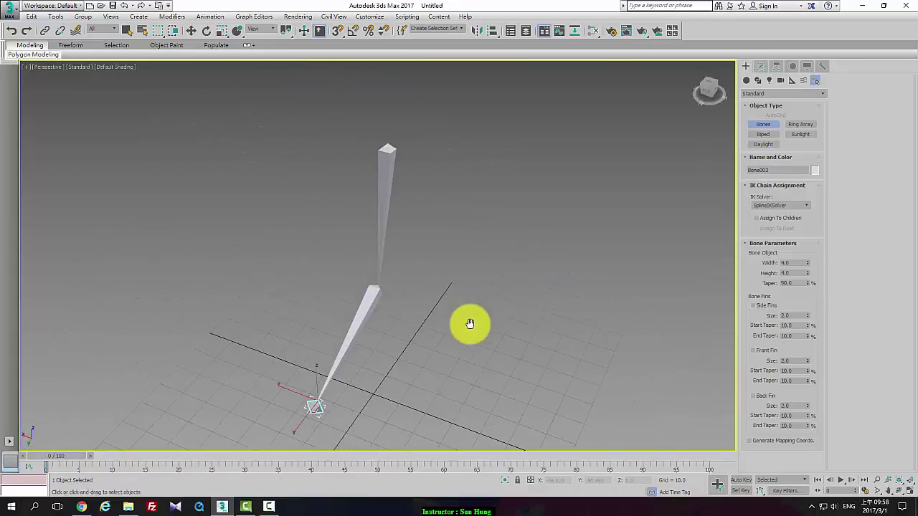
Set the upper bone's width to about 13.04 and its height to about 4.04.
key("w")
left_click(382, 183)
middle_click_drag(473, 225, 444, 220, "alt")
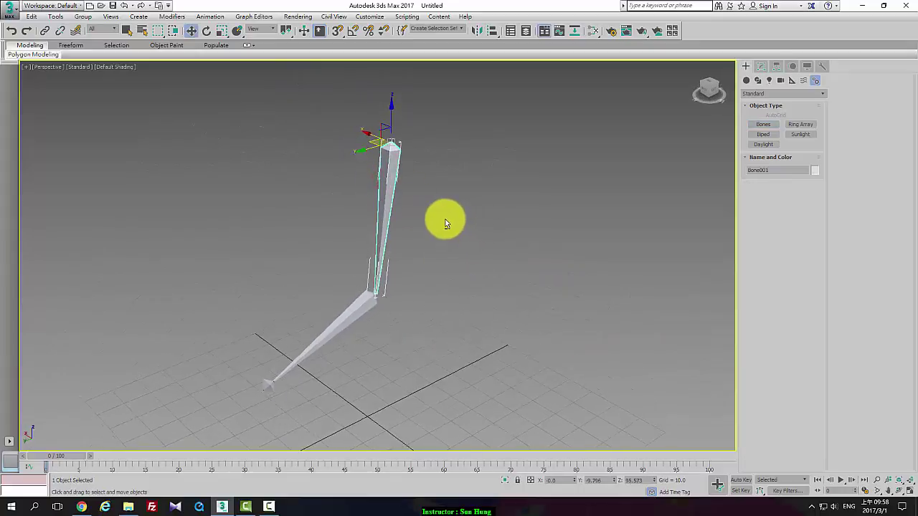
left_click(760, 66)
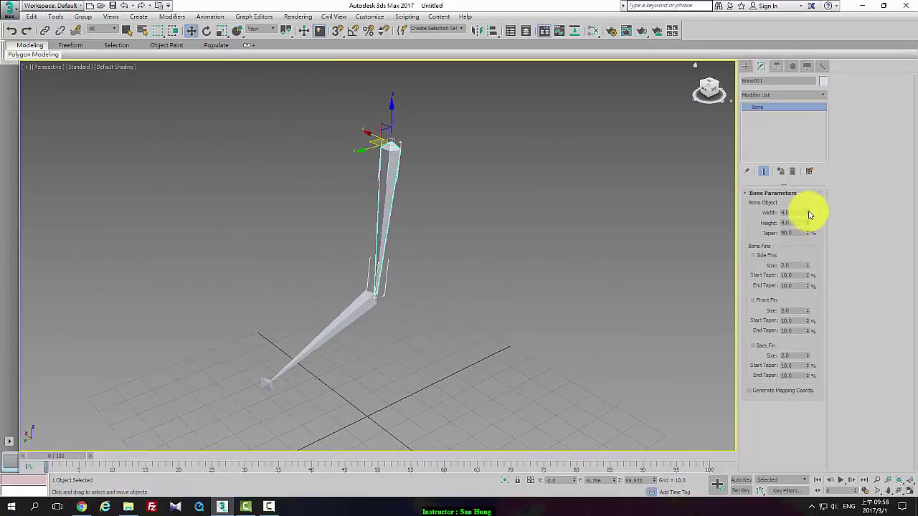
mouse_move(807, 213)
left_mouse_down()
mouse_move(727, 354)
mouse_move(701, 150)
mouse_move(710, 124)
mouse_move(805, 205)
mouse_move(809, 86)
mouse_move(809, 220)
mouse_move(803, 179)
mouse_move(811, 222)
left_mouse_up()
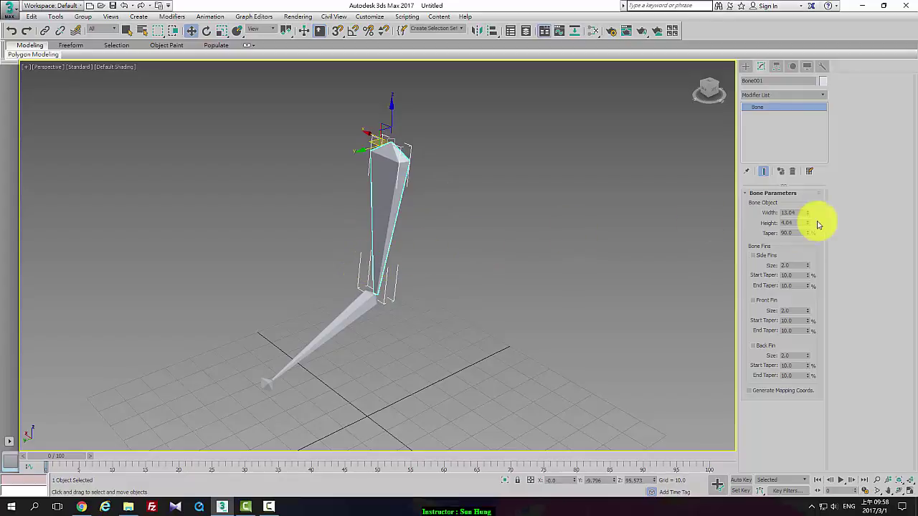
middle_click_drag(446, 207, 478, 198, "alt")
middle_click_drag(636, 225, 694, 229, "alt")
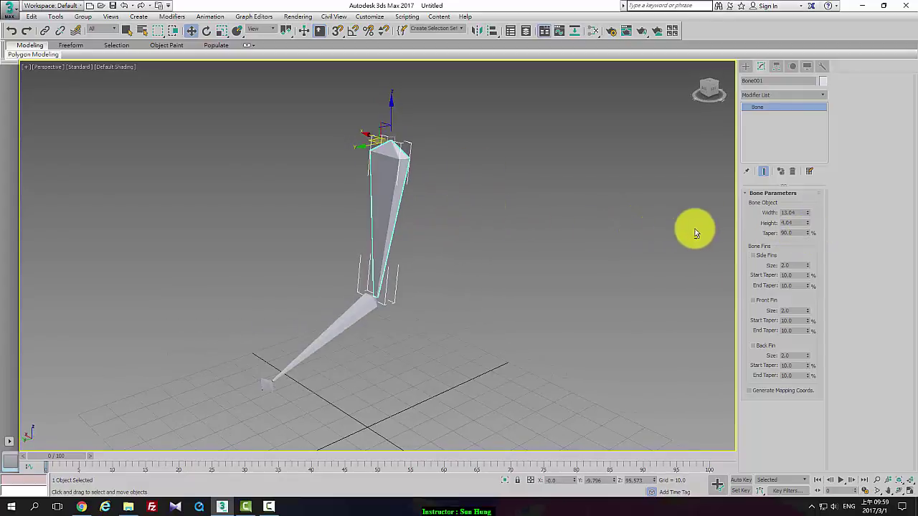
Enable the upper bone's side fins with size 23.359, start taper 23% and end taper 18%, and set the bone width to 6.216.
left_click(767, 256)
left_click_drag(807, 212, 454, 403)
middle_click_drag(425, 403, 353, 238, "alt")
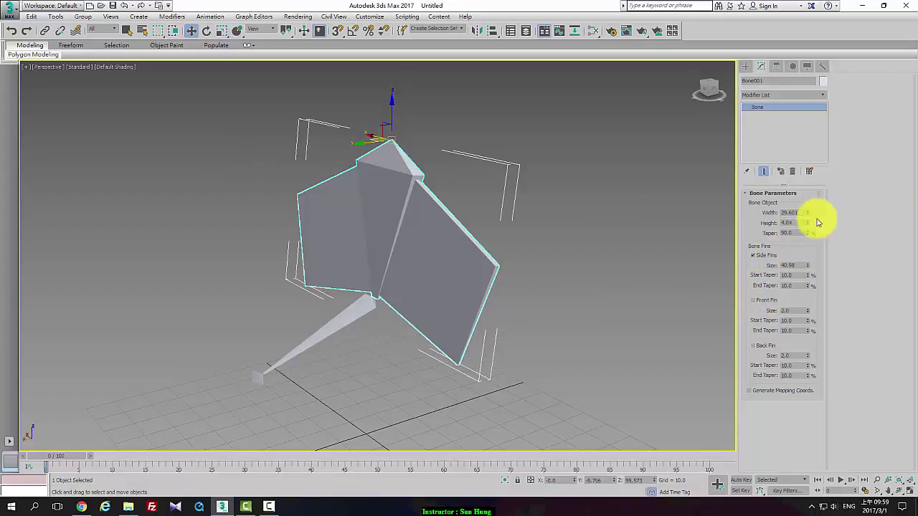
left_click_drag(807, 213, 844, 211)
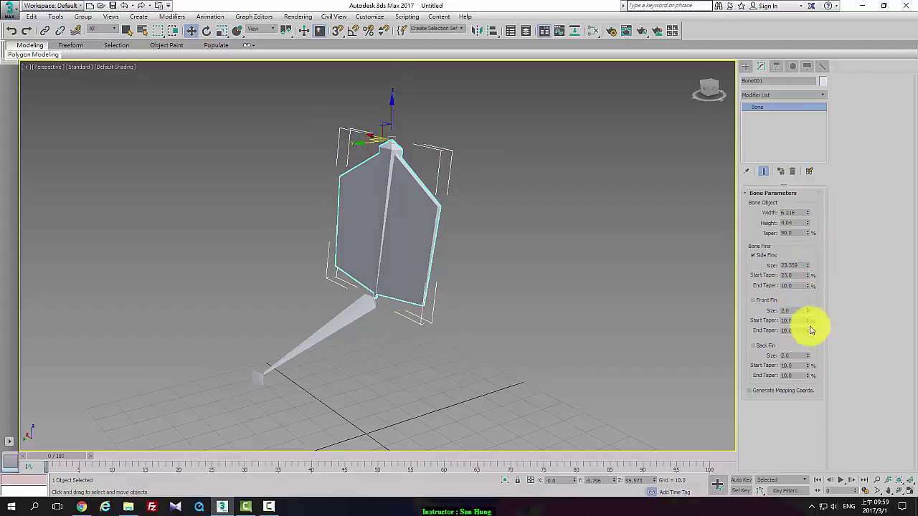
left_click_drag(807, 294, 778, 259)
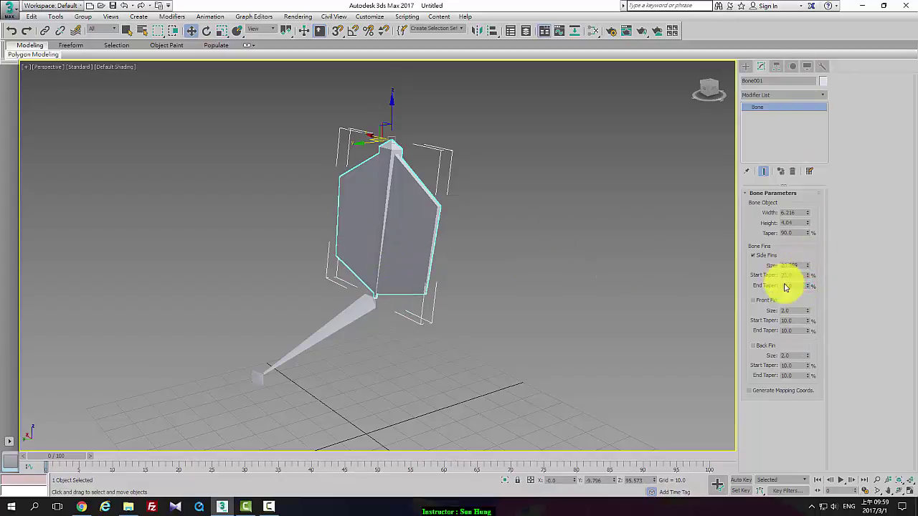
middle_click_drag(463, 227, 423, 228, "alt")
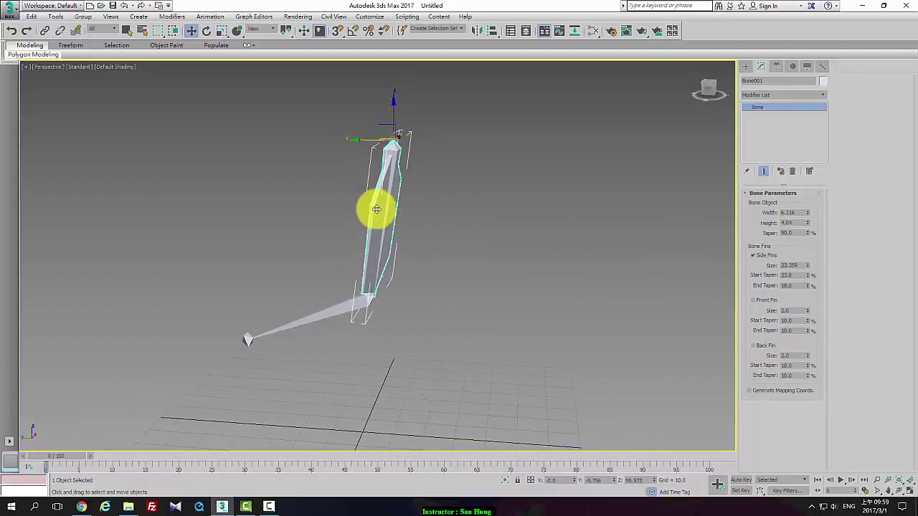
middle_click_drag(368, 206, 573, 248, "alt")
Enable the upper bone's front and back fins and set the front fin size to 27.72.
left_click(763, 301)
left_click(762, 347)
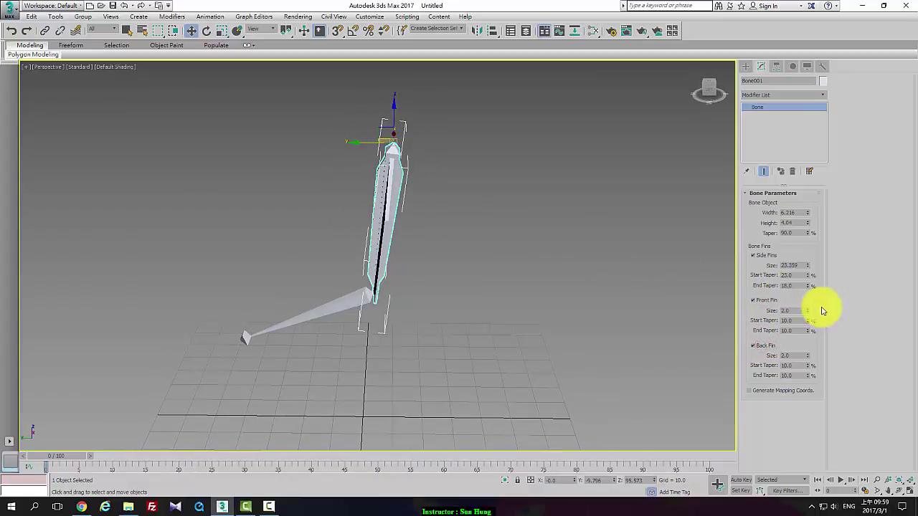
left_click_drag(807, 311, 656, 184)
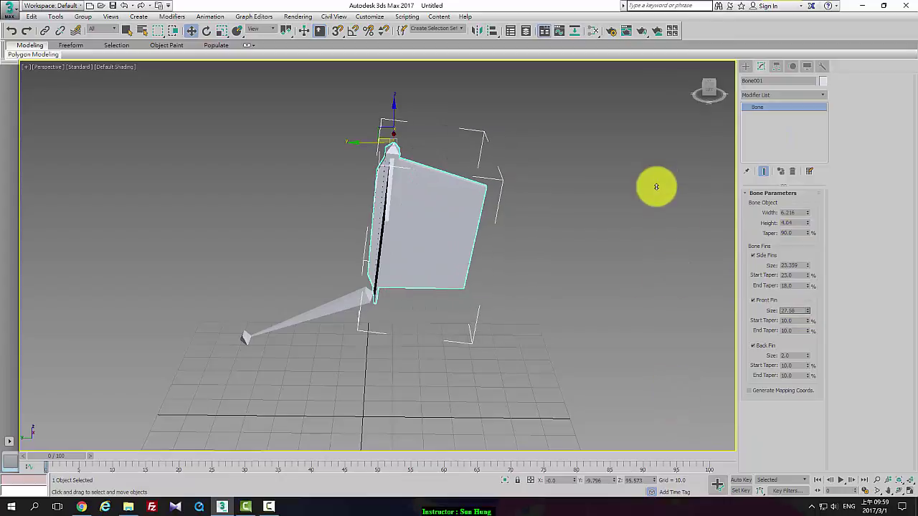
middle_click_drag(717, 327, 455, 274, "alt")
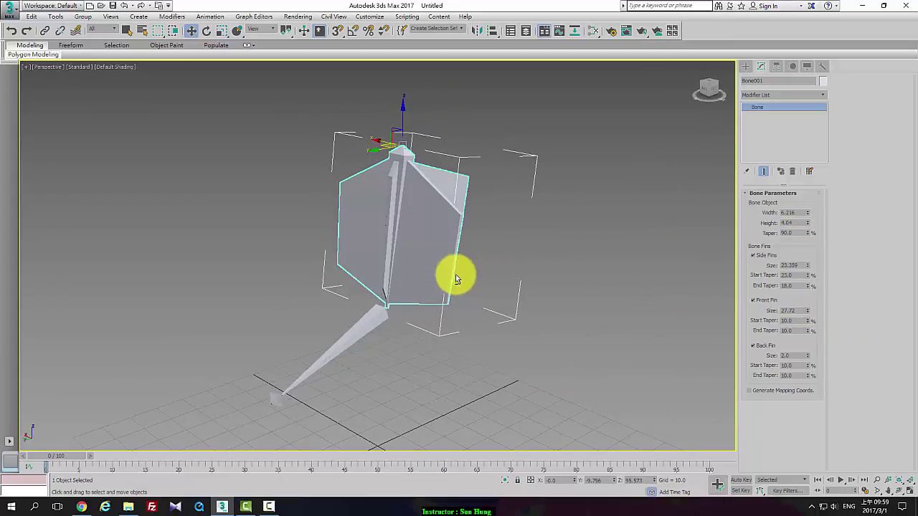
Draw a roughly horizontal chain of five bones below the finned bone in the Front viewport.
left_click(745, 67)
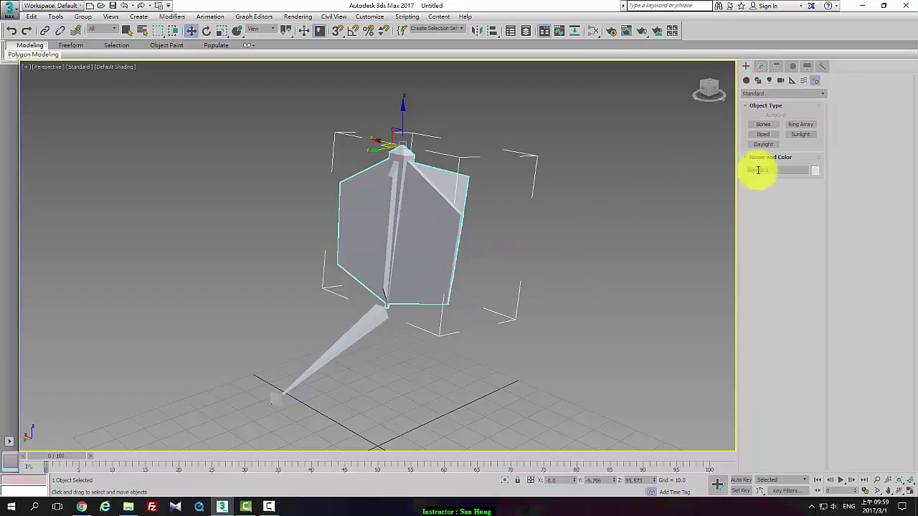
left_click(764, 124)
key("alt+w")
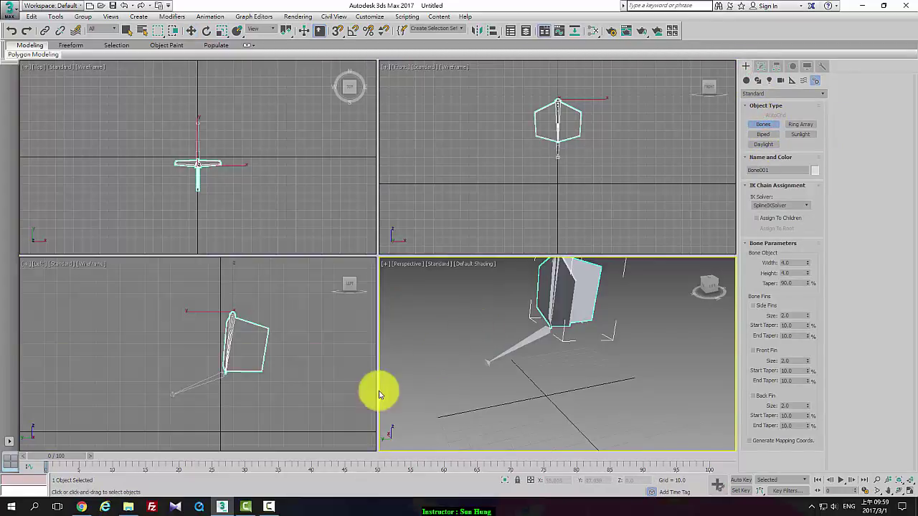
left_click(494, 173)
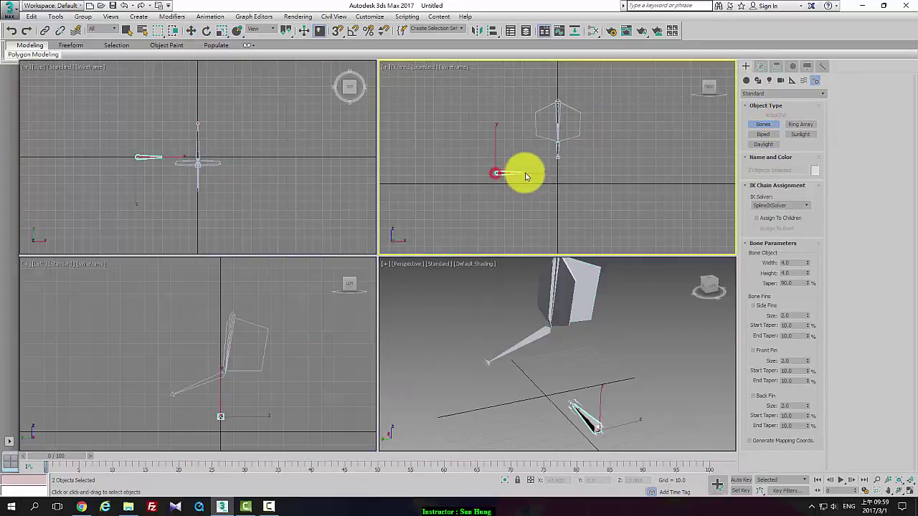
left_click(525, 172)
left_click(557, 172)
left_click(598, 171)
left_click(625, 167)
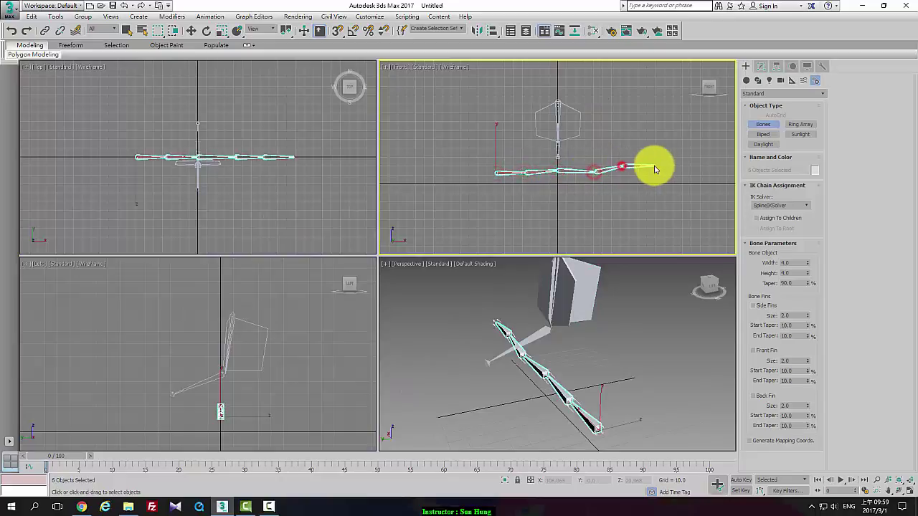
left_click(657, 165)
right_click(674, 165)
Enable side fins on the horizontal chain's first bone and set their size to 37.04.
key("w")
middle_click_drag(522, 180, 504, 185)
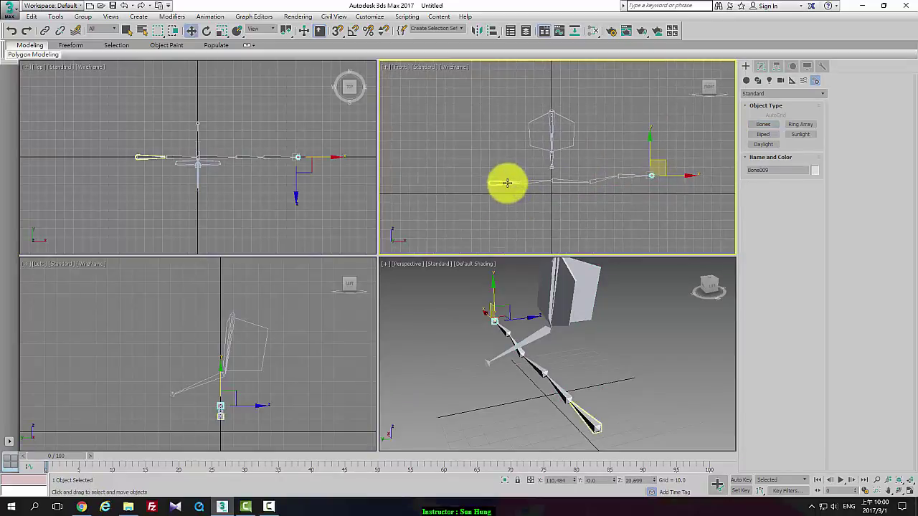
left_click(505, 183)
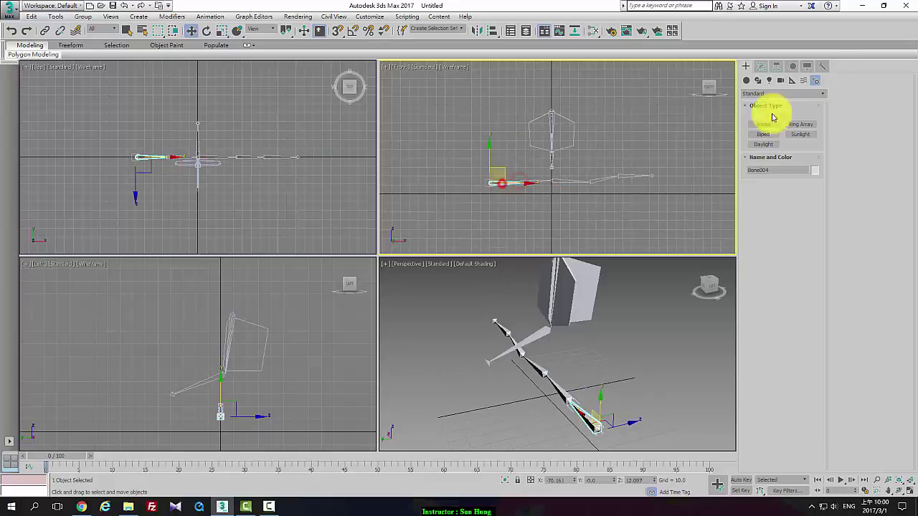
left_click(761, 66)
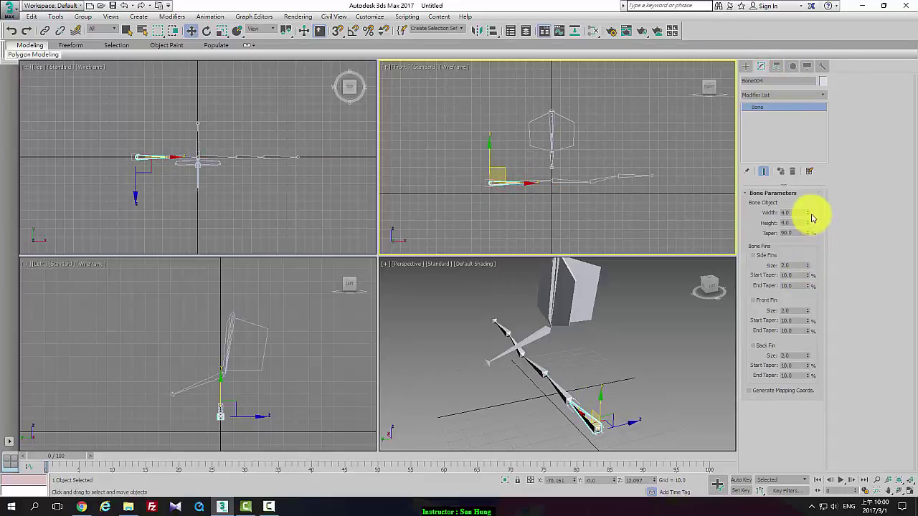
left_click(765, 256)
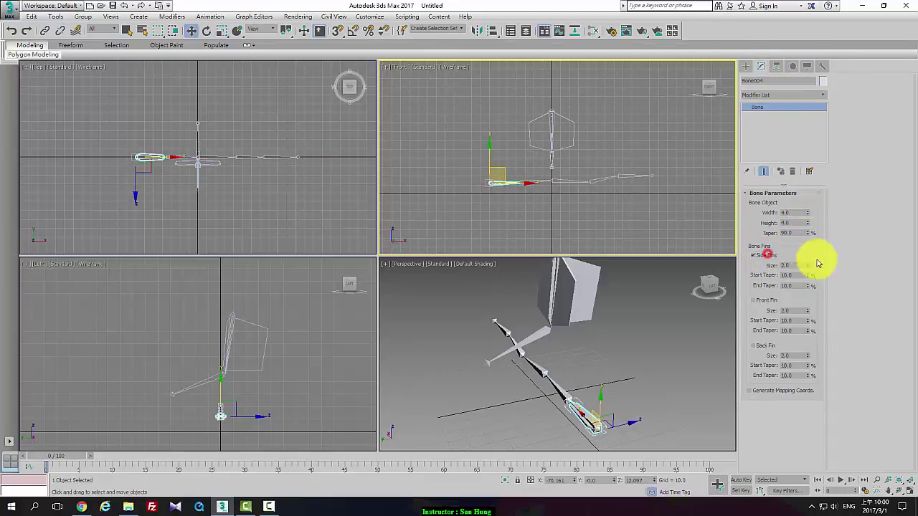
left_click_drag(805, 265, 713, 107)
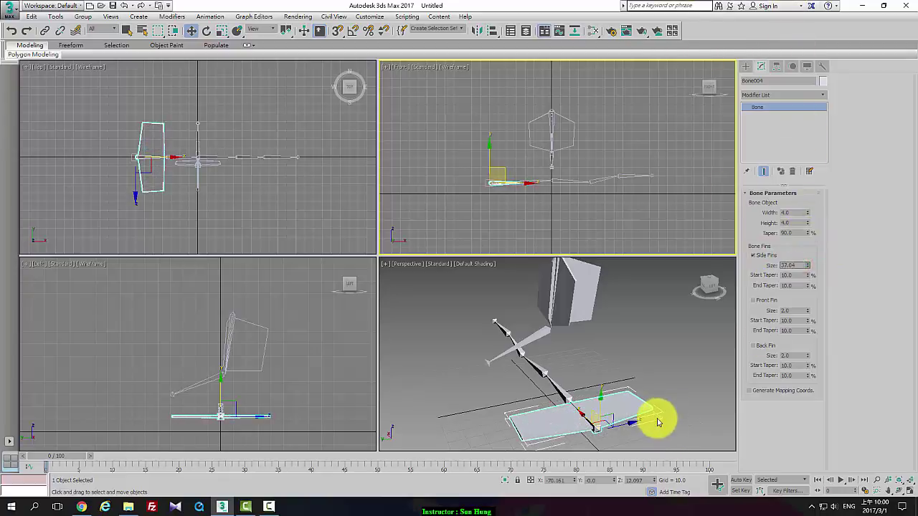
Enable side fins on the horizontal chain's second bone with size 37.1, start taper 42.1% and end taper 28.7%.
left_click(559, 389)
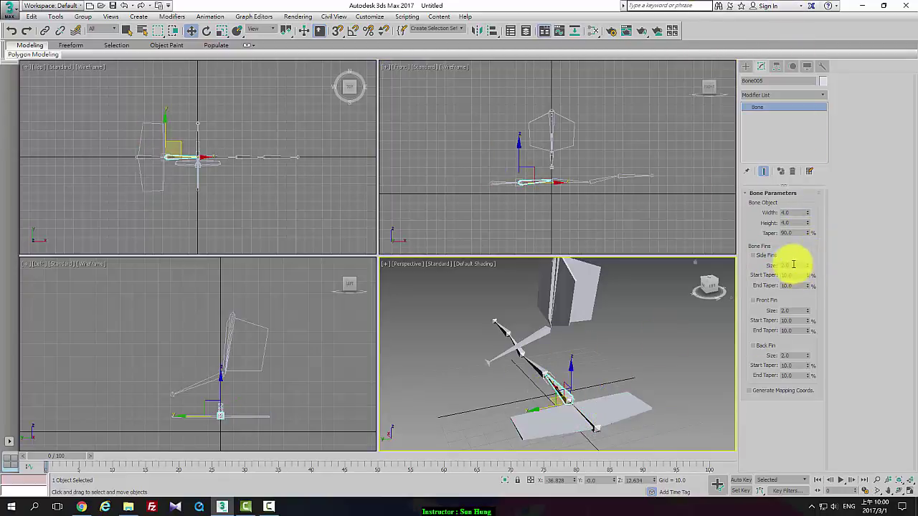
left_click(766, 256)
left_click_drag(808, 266, 721, 316)
left_click_drag(808, 276, 779, 133)
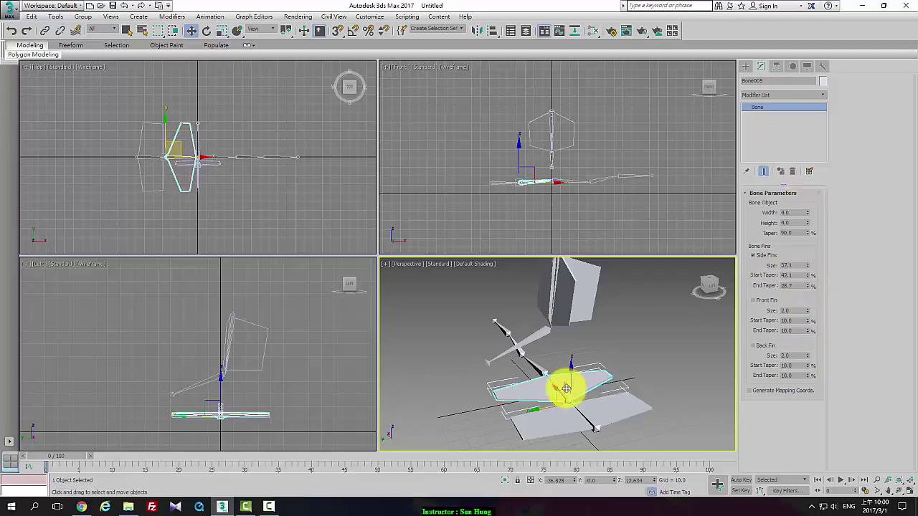
Taper the first bone's side fins with a start taper of 31.6% and an end taper of 32.5%.
left_click(595, 409)
left_click_drag(810, 286, 788, 170)
mouse_move(609, 410)
middle_mouse_down("alt")
mouse_move(539, 402)
mouse_move(604, 419)
middle_mouse_up("alt")
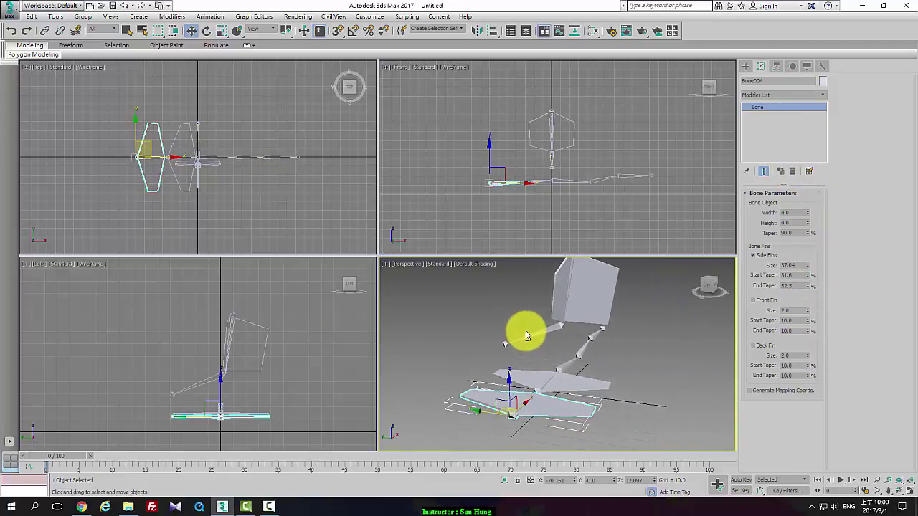
Convert the horizontal chain's first finned bone to an Editable Poly in the maximized Perspective view.
key("alt+w")
scroll(412, 320, "up", 3)
scroll(465, 314, "down", 3)
scroll(464, 314, "down", 1)
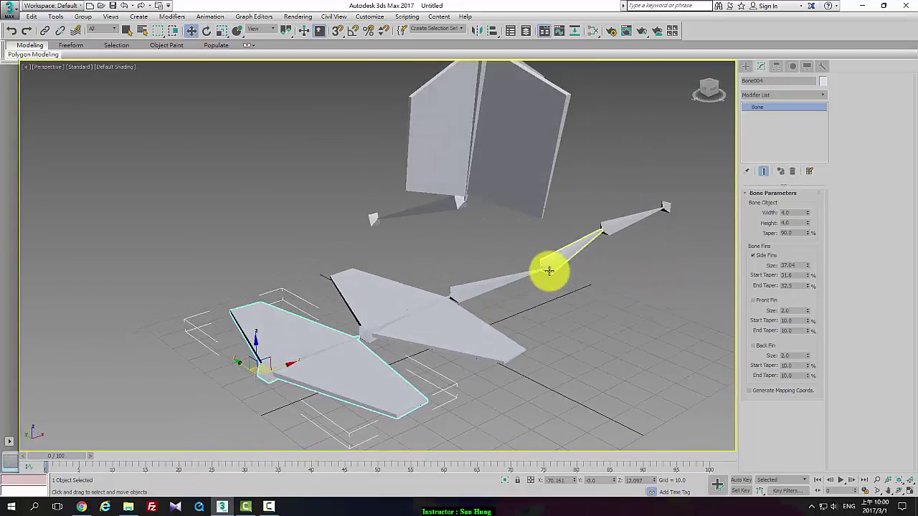
middle_click_drag(531, 287, 427, 345)
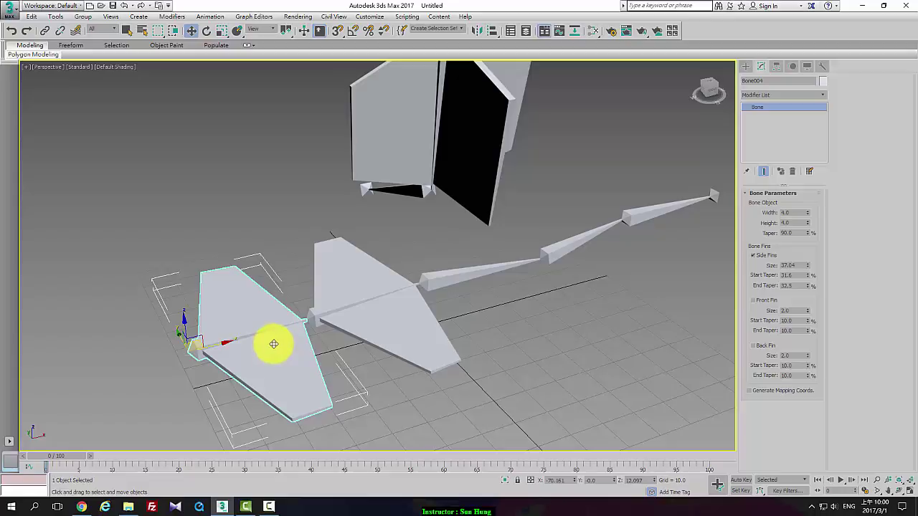
right_click(760, 111)
left_click(800, 187)
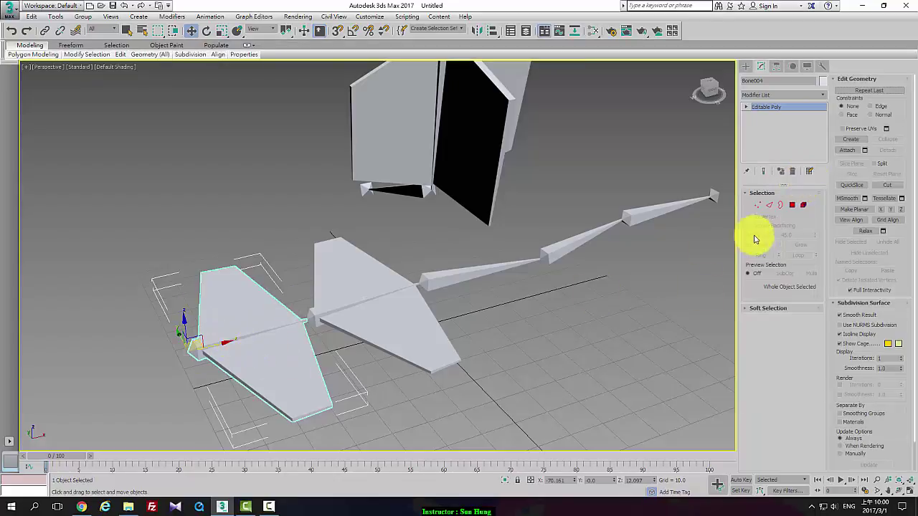
Select the lengthwise edges of both side fins on the Editable Poly bone and connect them with new cross edges.
left_click(768, 206)
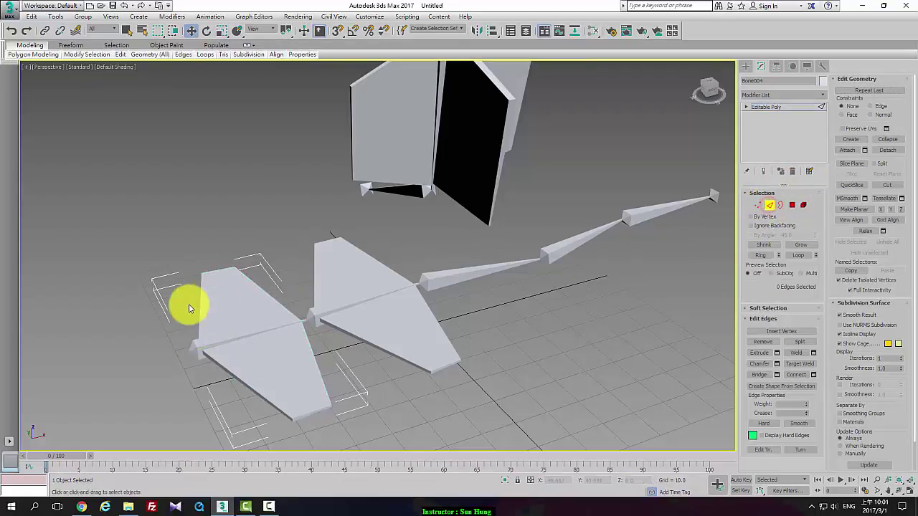
left_click_drag(188, 304, 290, 311)
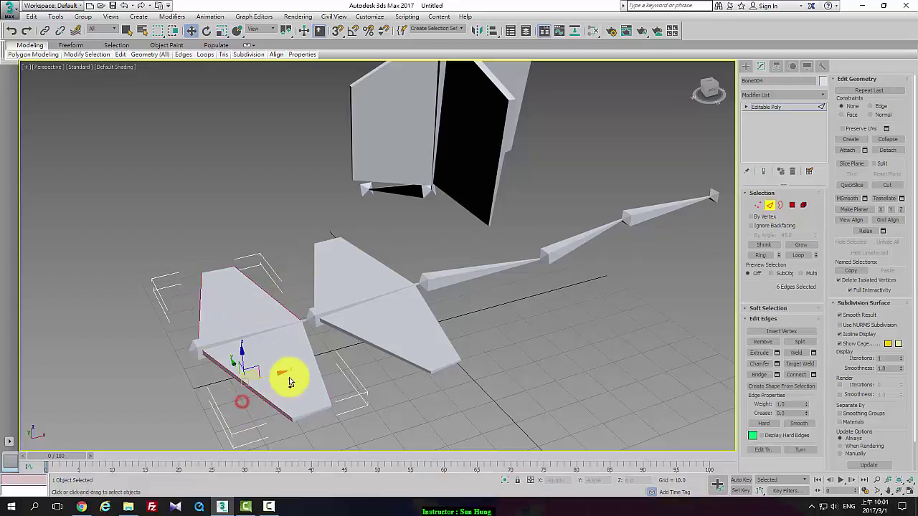
left_click(799, 376)
Scale the new cross edges narrower along their length to give both side fins a swept, bent outline.
key("r")
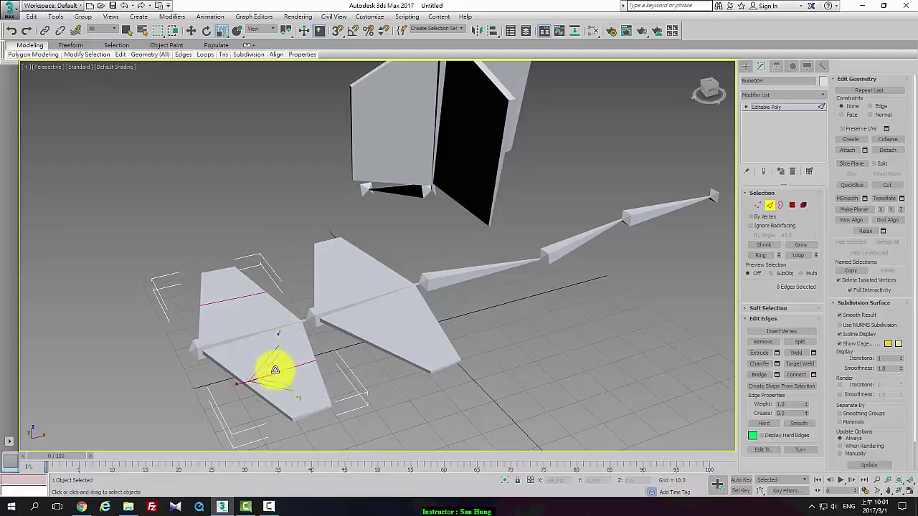
left_click_drag(240, 387, 280, 373)
key("w")
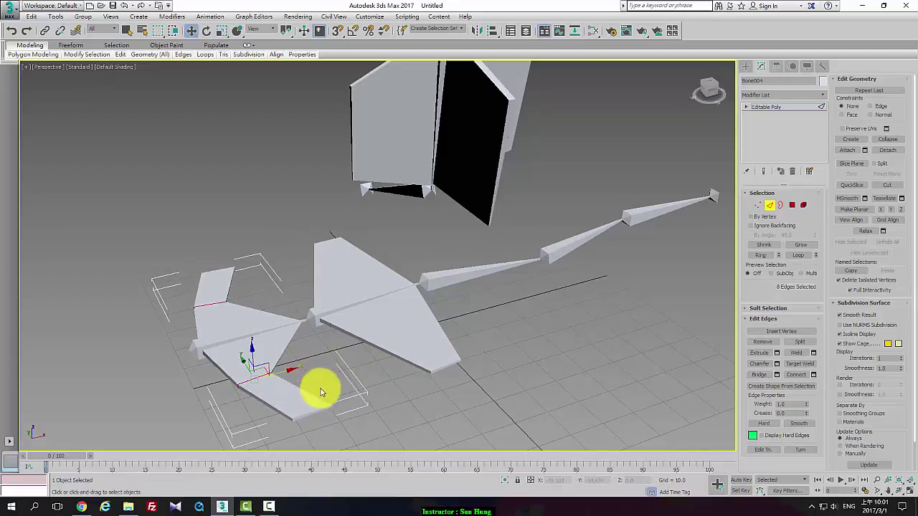
Leave edge editing and apply a TurboSmooth modifier to the edited finned bone.
middle_click_drag(357, 382, 856, 133, "alt")
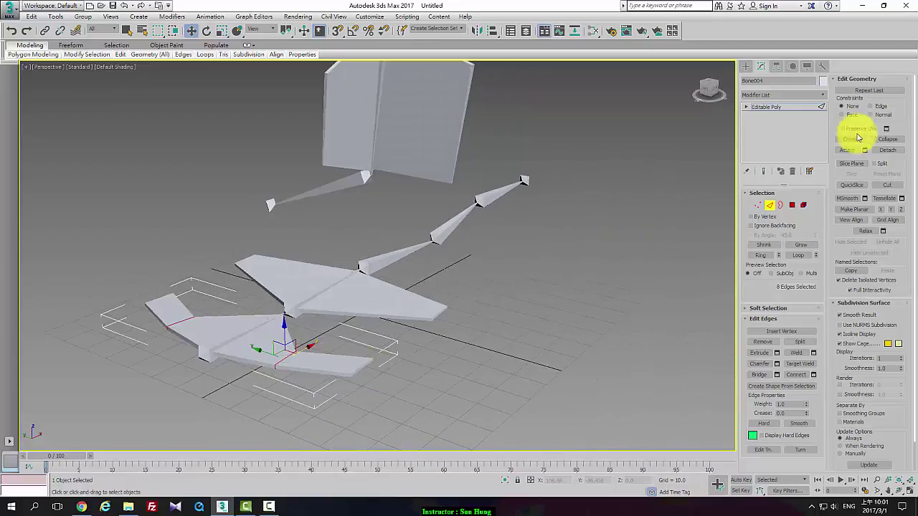
left_click(801, 107)
left_click(822, 95)
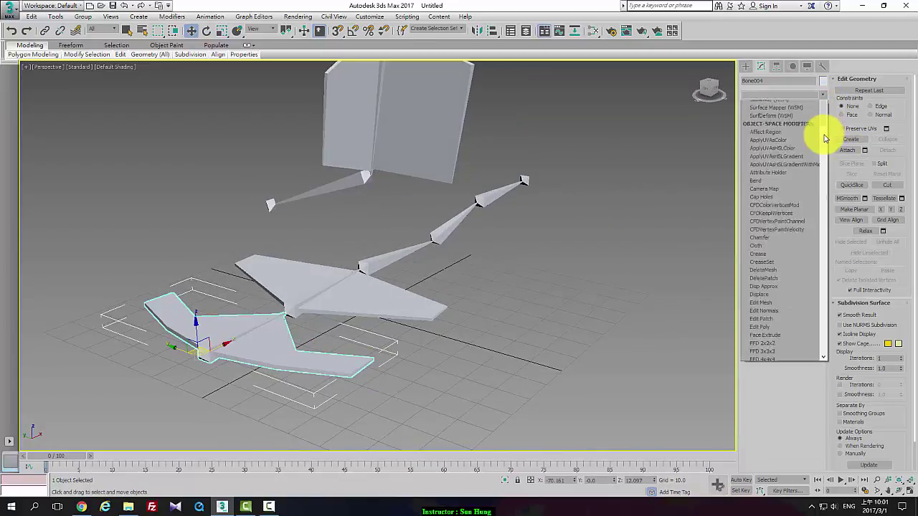
scroll(829, 287, "down", 10)
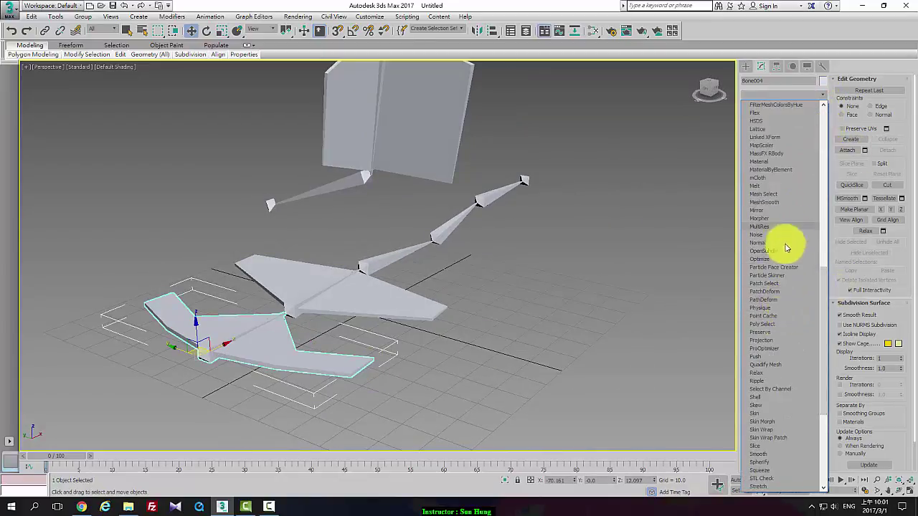
scroll(778, 459, "down", 3)
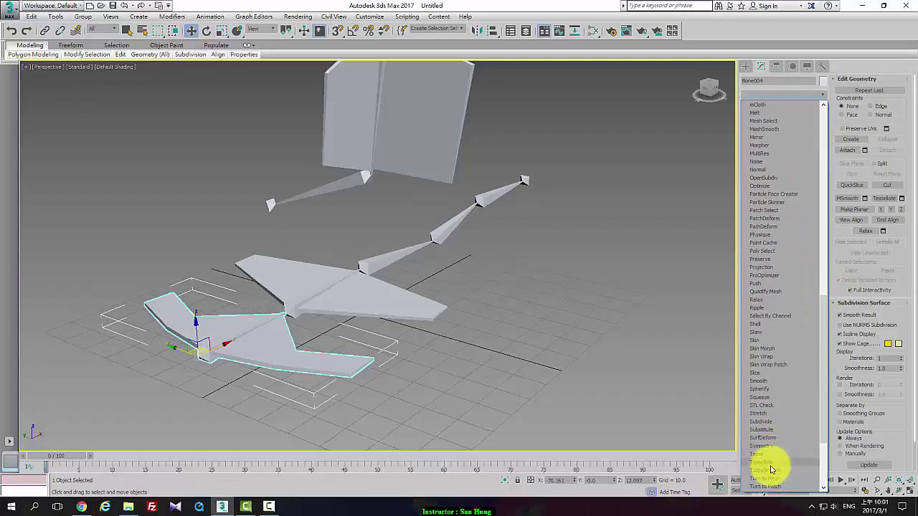
left_click(773, 472)
middle_click_drag(425, 363, 338, 403, "alt")
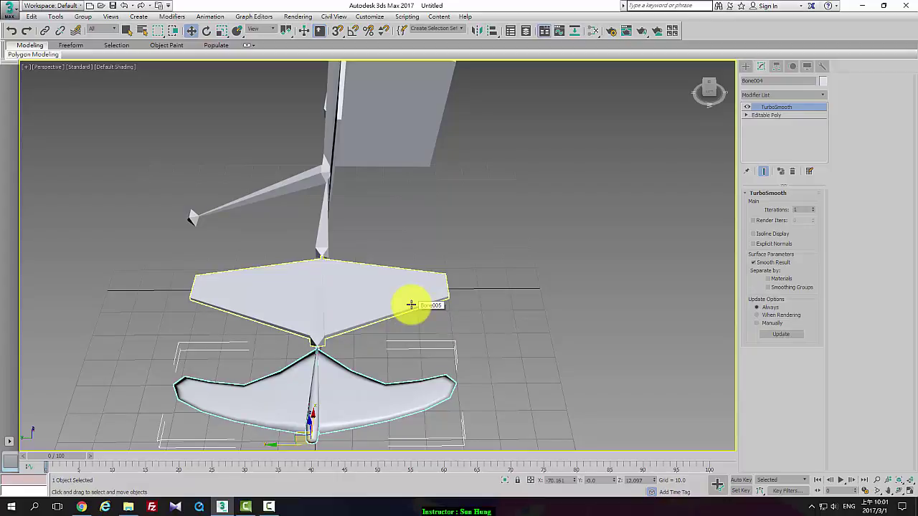
Examine the Rendering Control settings in the smoothed bone's Object Properties.
right_click(310, 380)
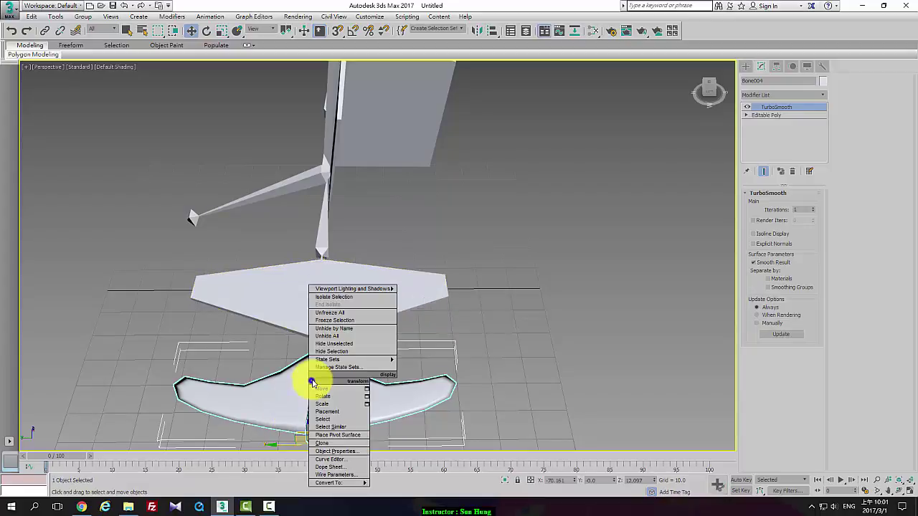
left_click(343, 453)
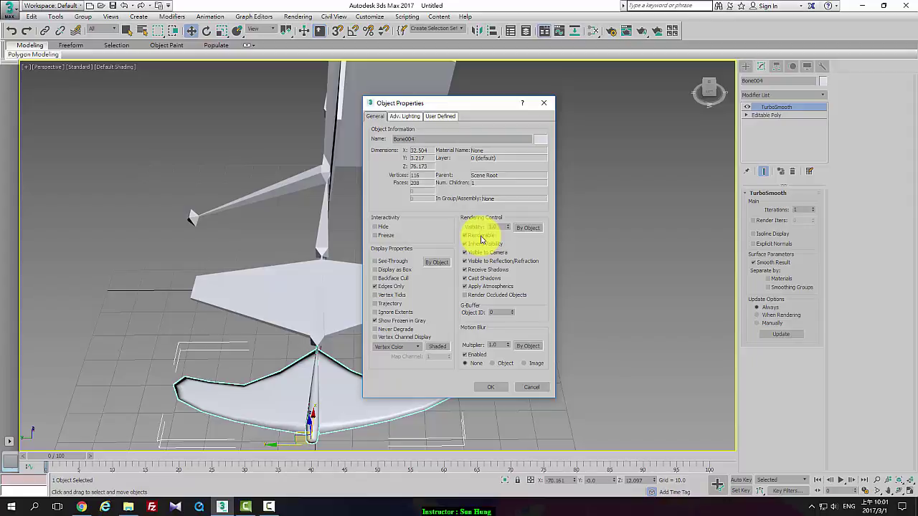
left_click(491, 386)
Select all the bones in the scene and delete them.
middle_click_drag(395, 328, 408, 311, "alt")
scroll(408, 308, "down", 6)
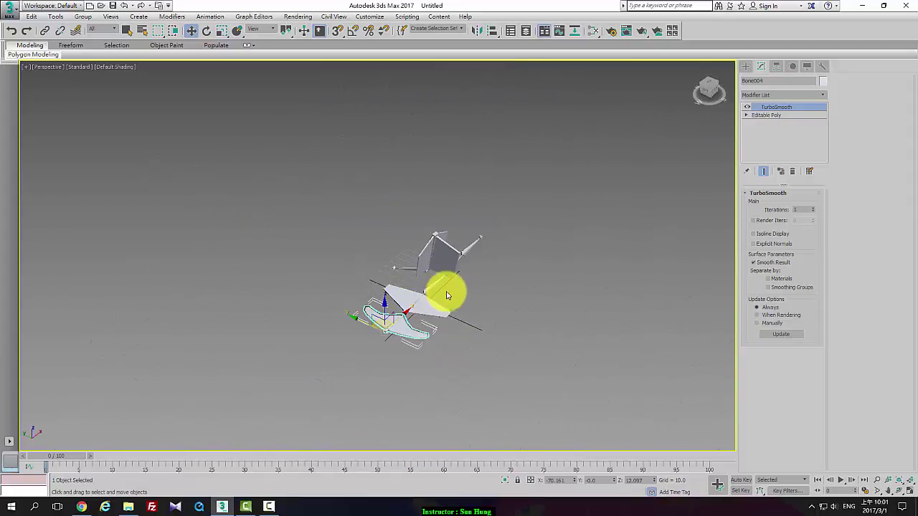
scroll(403, 250, "up", 3)
left_click_drag(292, 186, 567, 375)
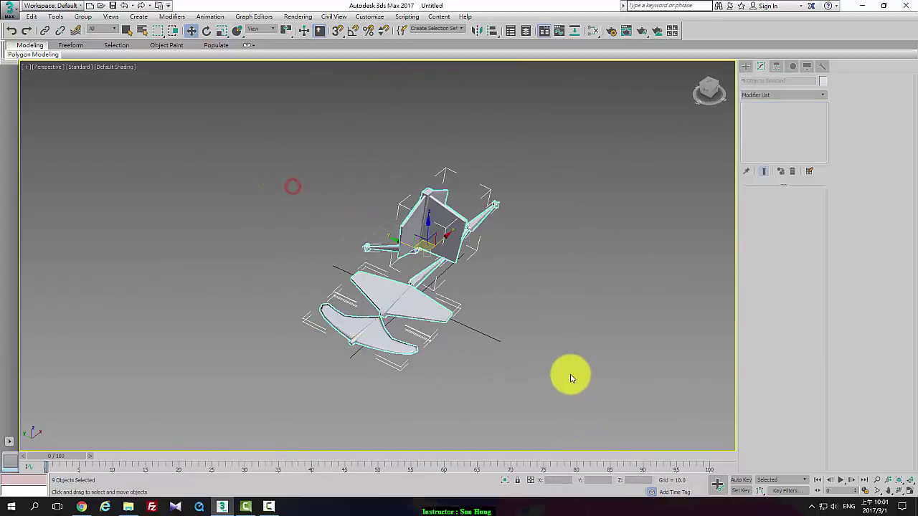
key("Delete")
Draw a single new bone with its end nub near the grid origin in the Perspective view.
left_click(746, 66)
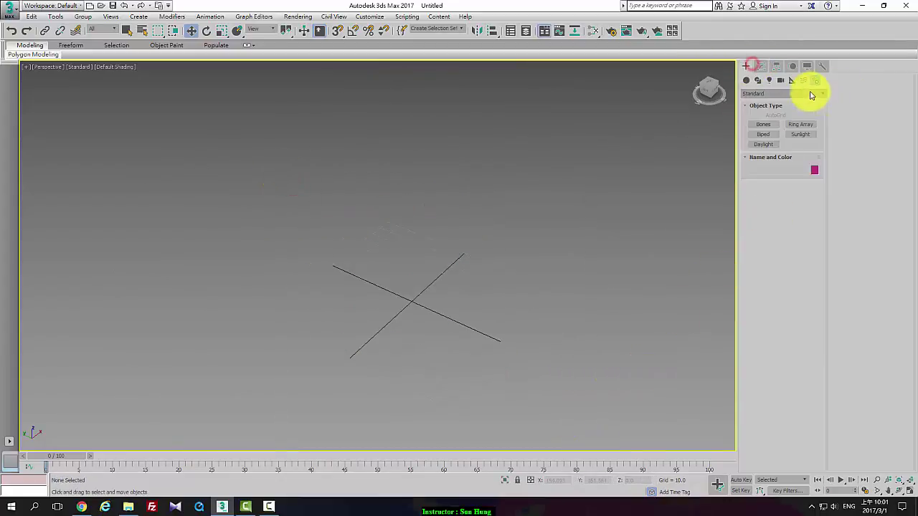
left_click(815, 79)
left_click(771, 122)
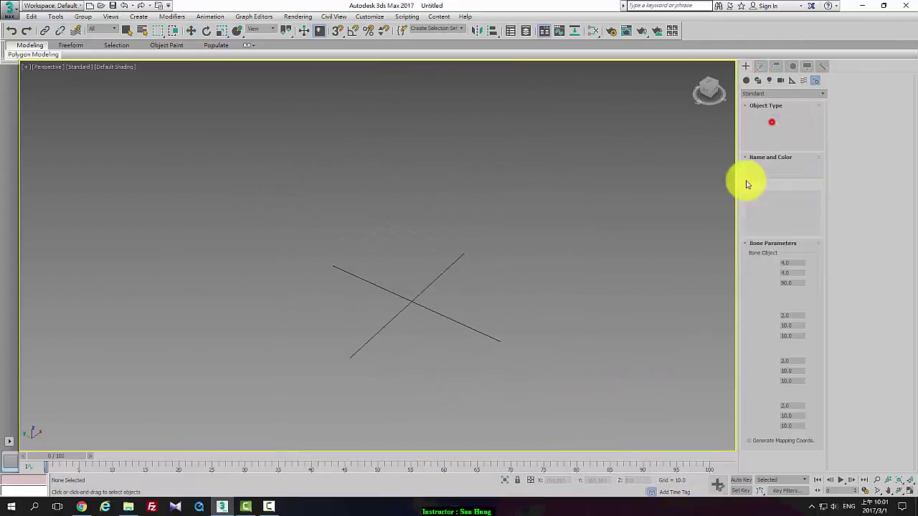
left_click(409, 301)
left_click(440, 262)
right_click(401, 306)
scroll(441, 337, "up", 4)
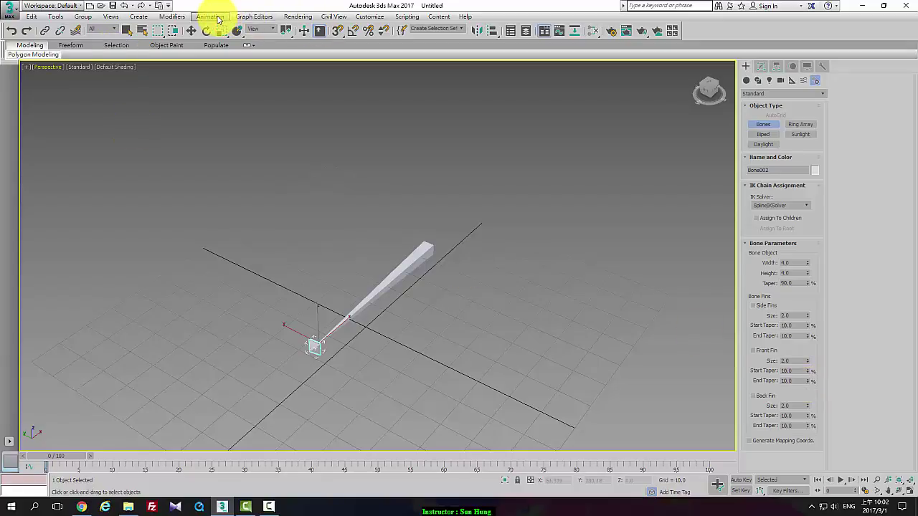
Open the Bone Tools window and place it clear of the new bone.
left_click(214, 18)
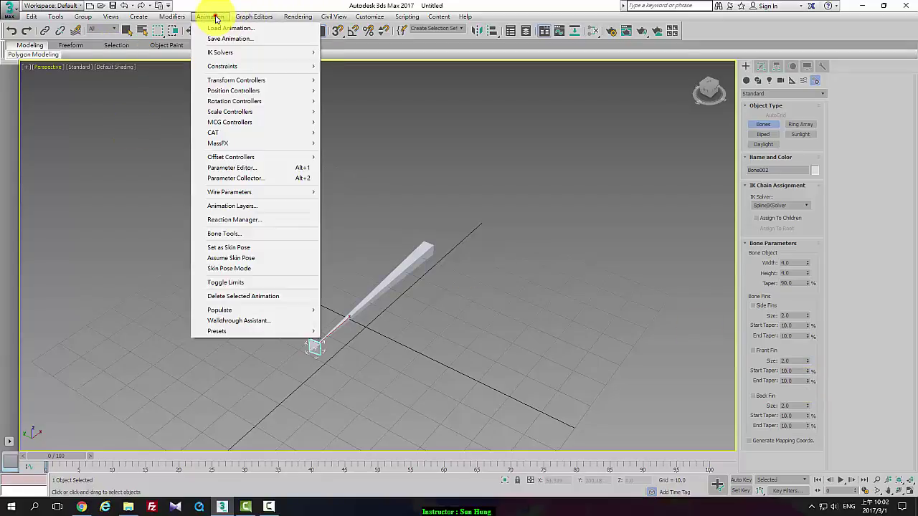
mouse_move(227, 57)
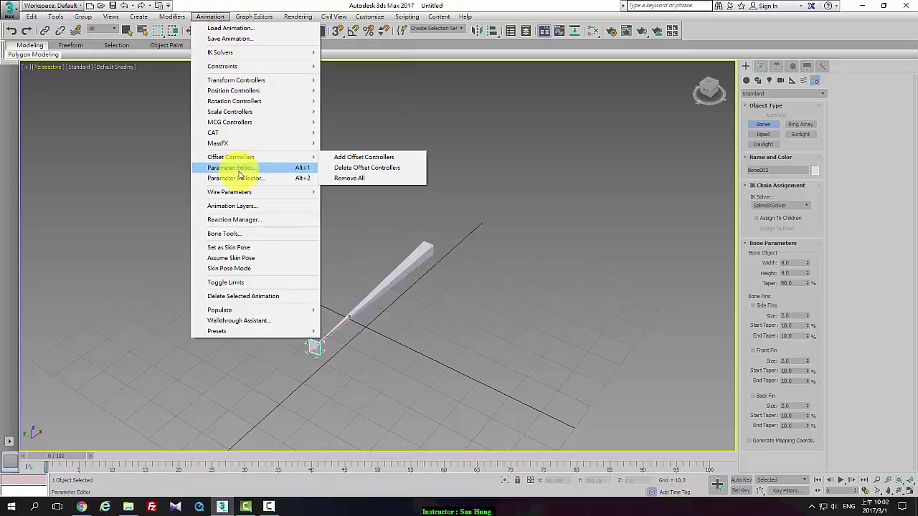
left_click(240, 237)
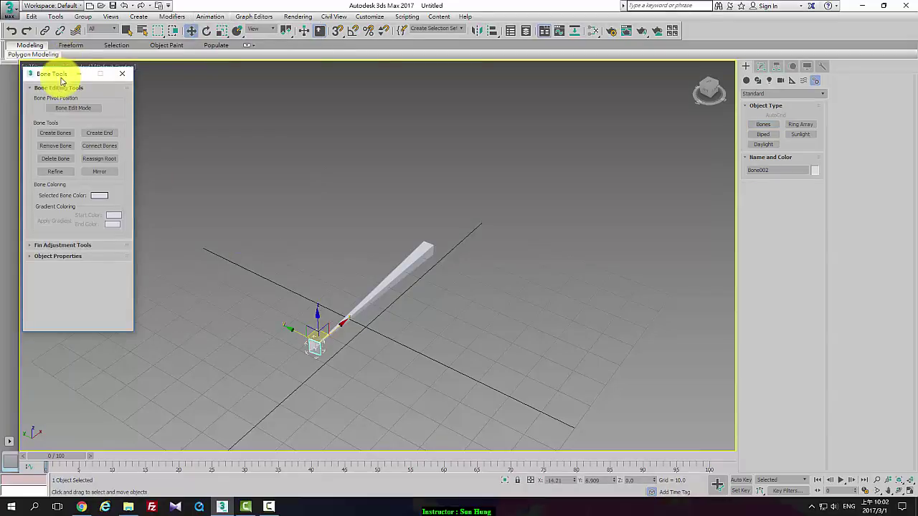
left_click_drag(61, 81, 157, 93)
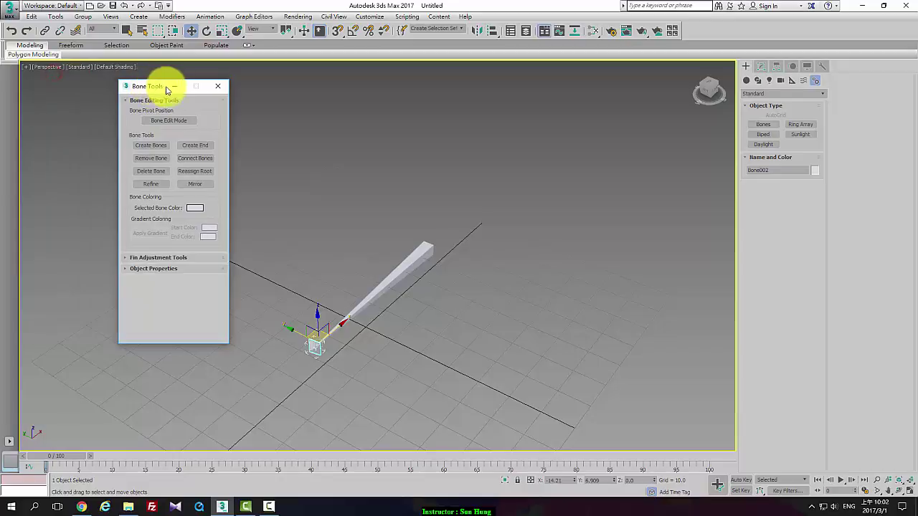
left_click(761, 125)
right_click(476, 241)
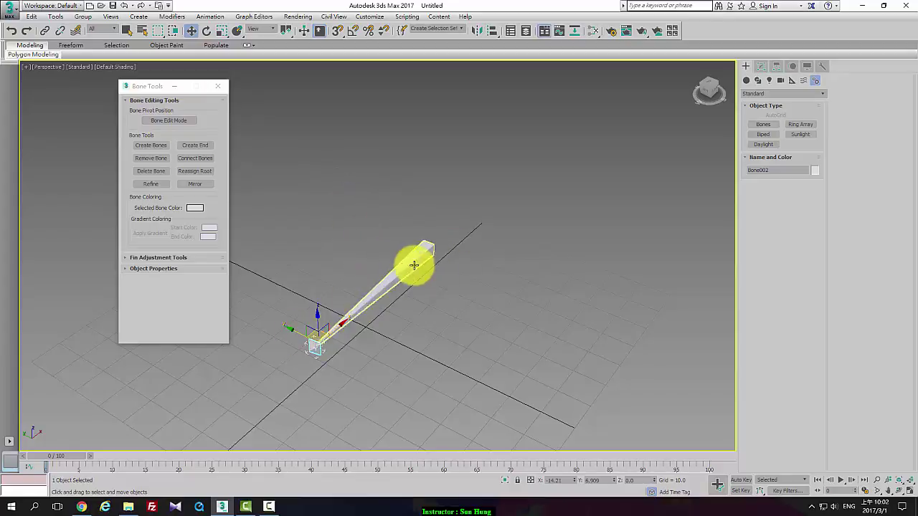
Turn on Bone Edit Mode and refine the bone near its middle to split it in two.
left_click(167, 120)
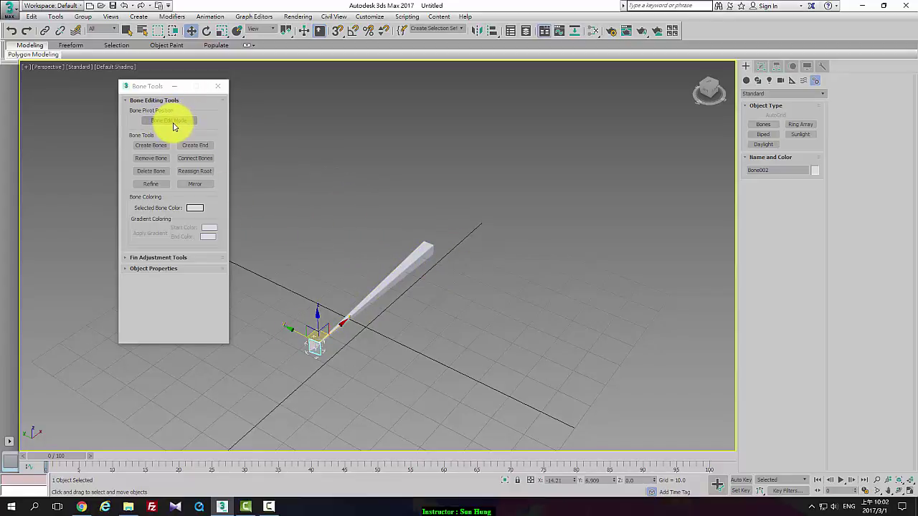
left_click(172, 123)
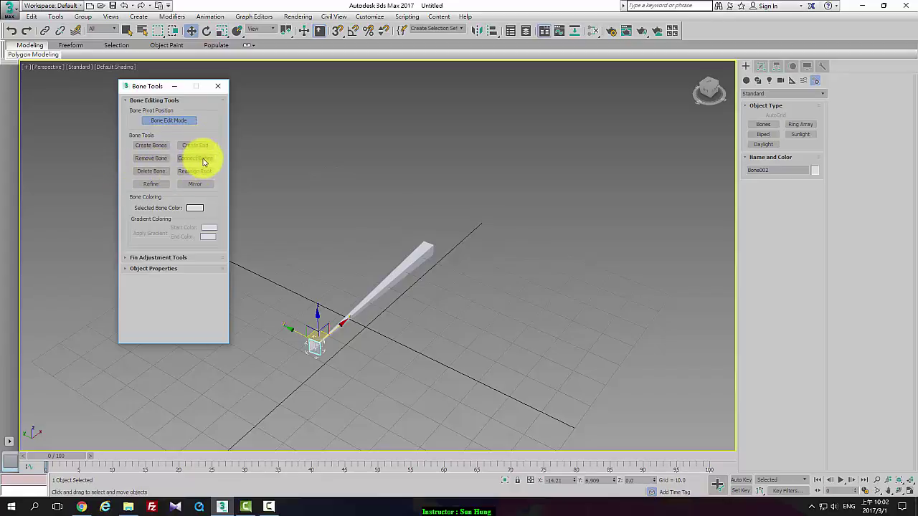
left_click(159, 185)
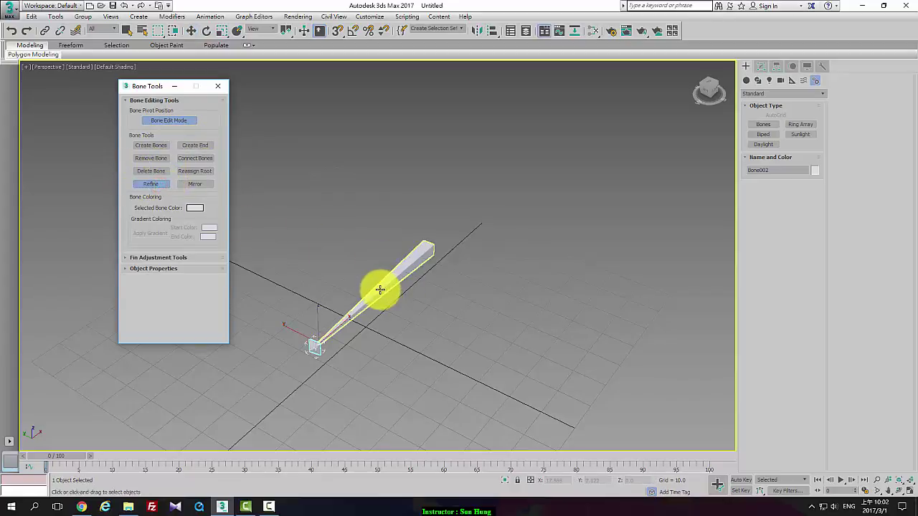
left_click(380, 290)
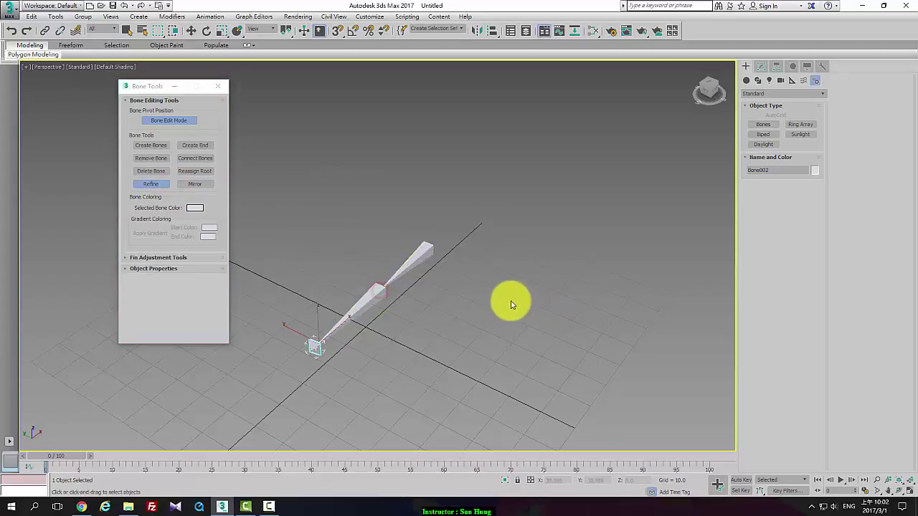
right_click(509, 300)
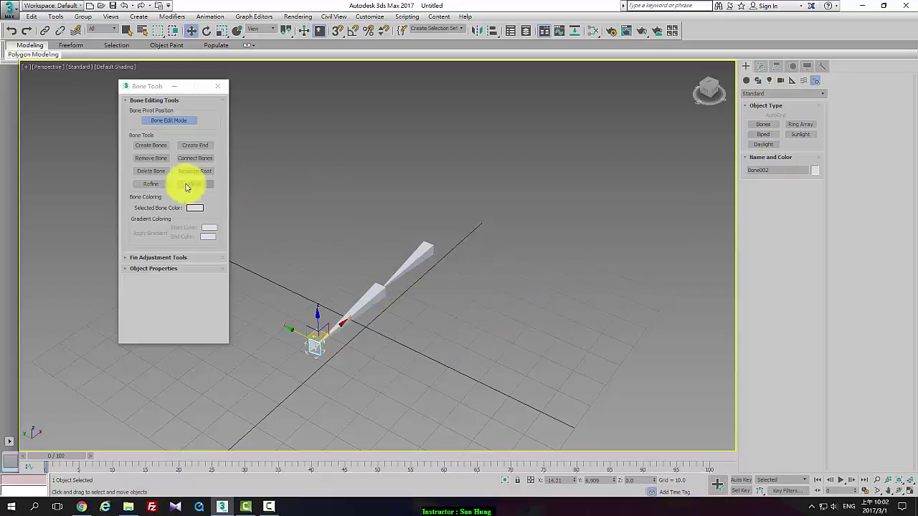
Create a separate short bone beyond the thick root end of the refined chain.
left_click(151, 145)
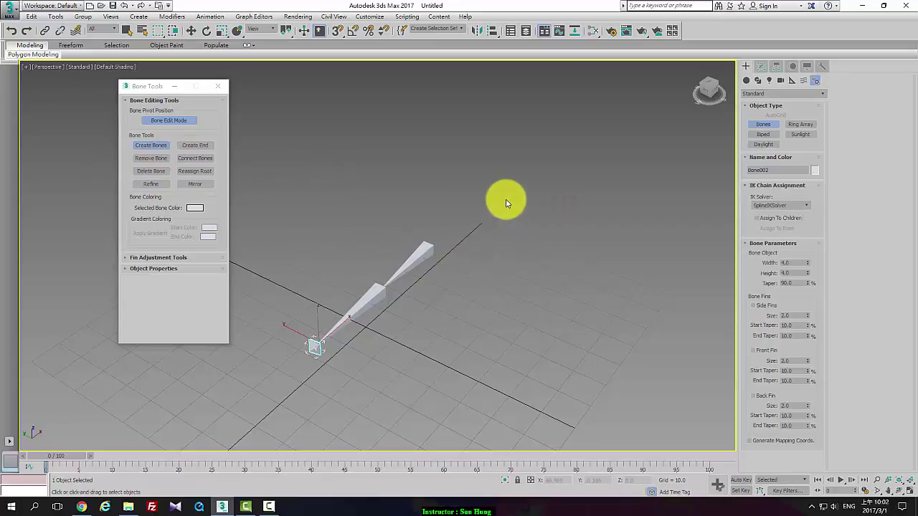
left_click(490, 198)
left_click(450, 225)
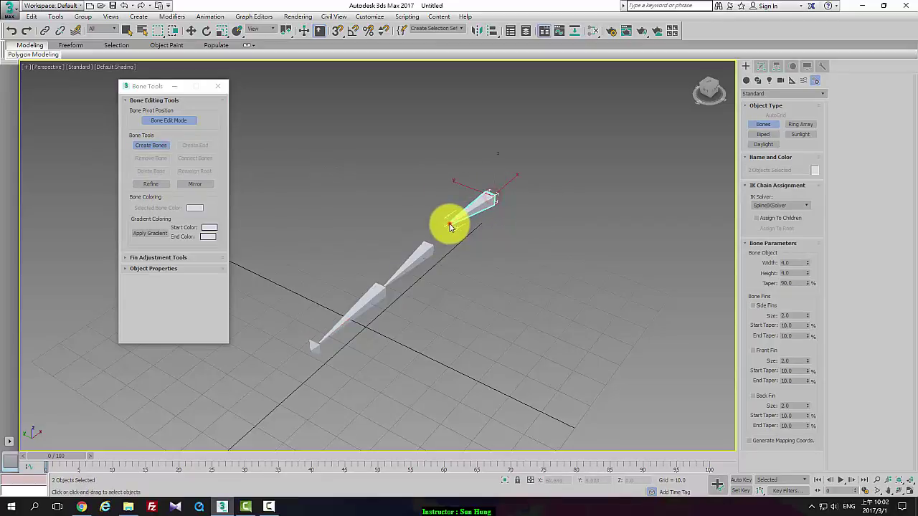
right_click(457, 228)
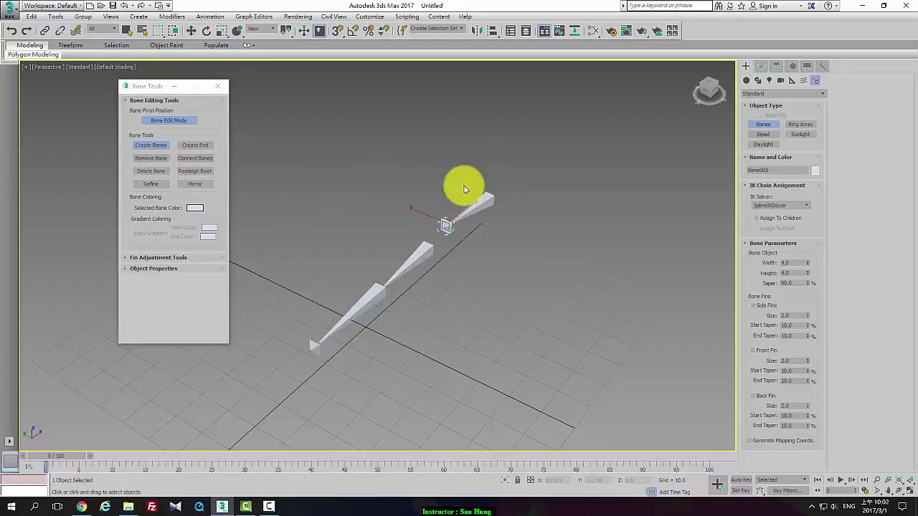
Remove the end nub from the separate short bone and leave bone creation.
left_click(151, 164)
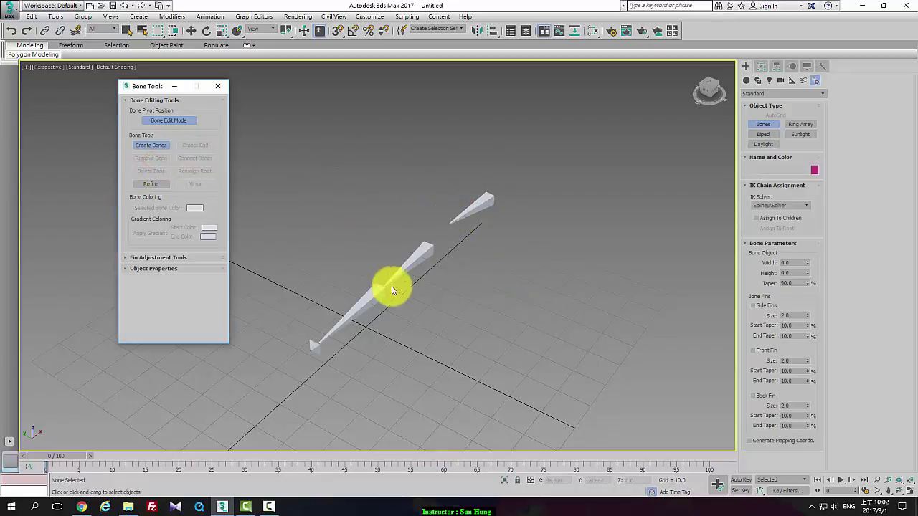
left_click(420, 250)
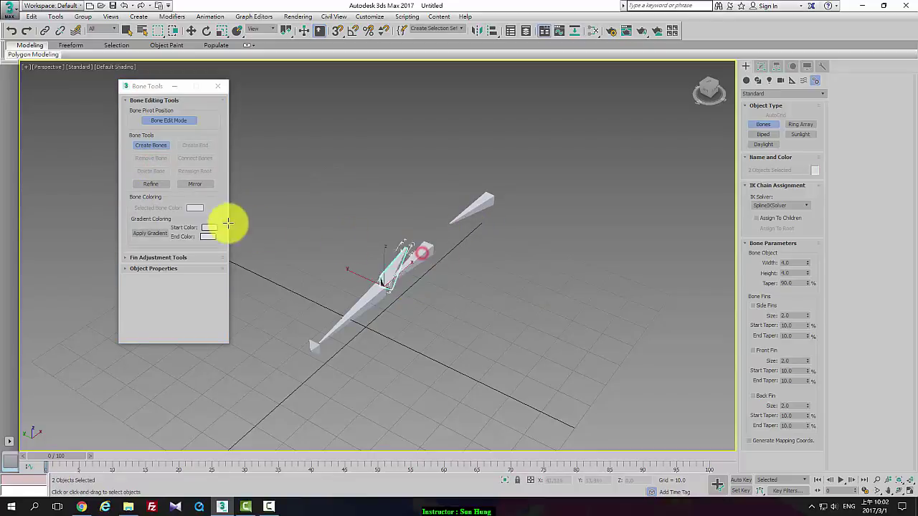
right_click(510, 287)
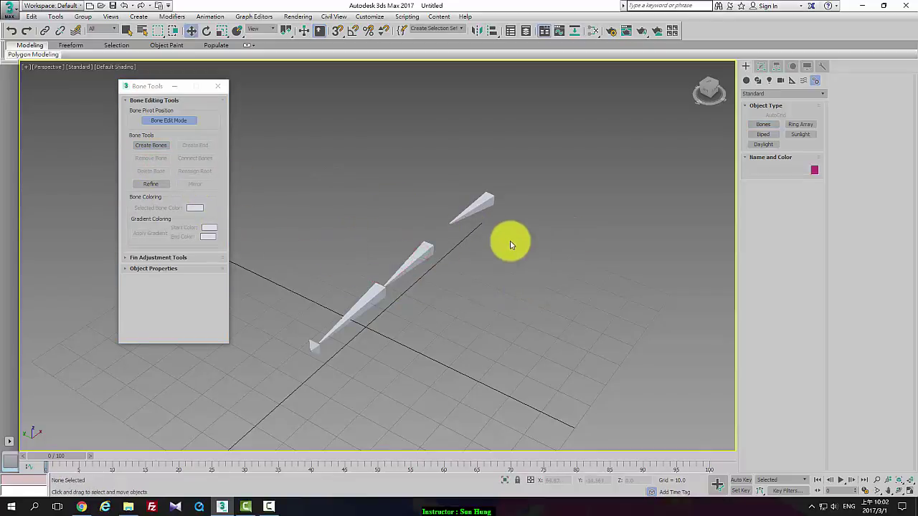
Connect the separate short bone to the root bone of the refined chain with Connect Bones.
left_click(484, 208)
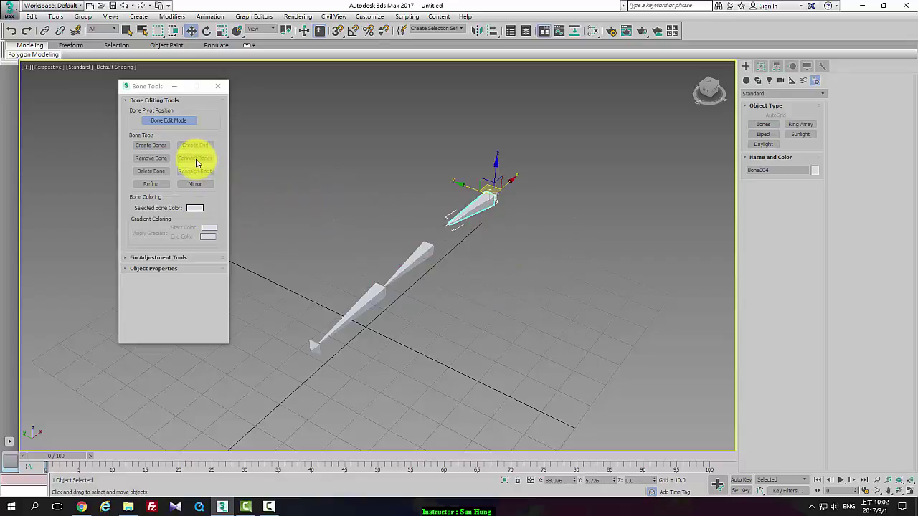
left_click(195, 160)
left_click(429, 247)
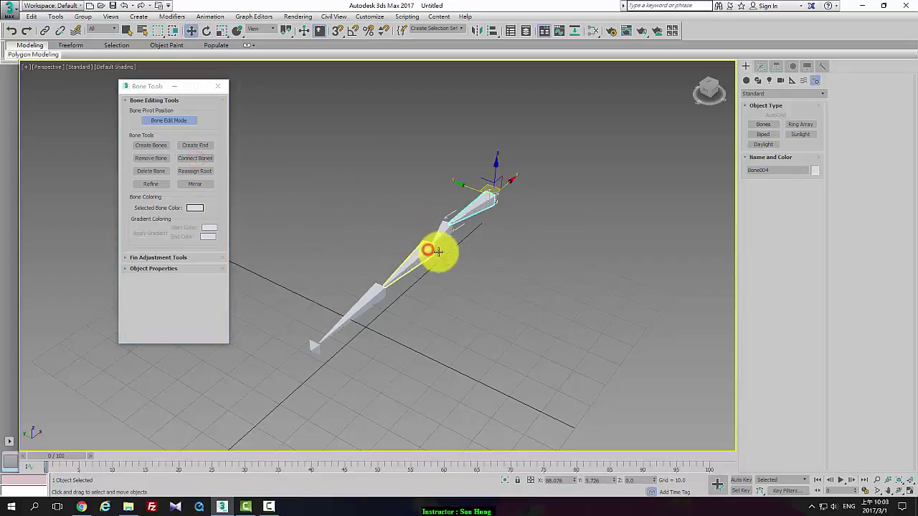
right_click(538, 302)
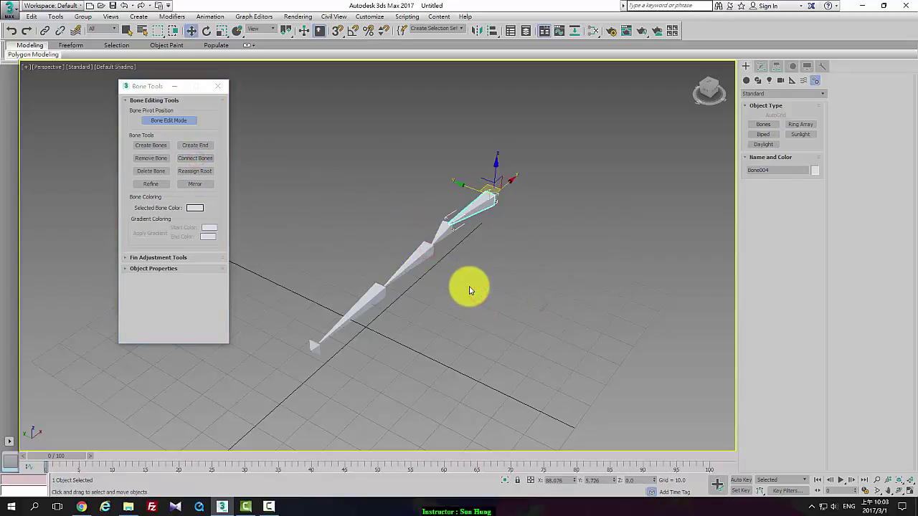
Try Delete Bone on the short connecting bone, undo that, and take the bone out with Remove Bone instead.
left_click(156, 174)
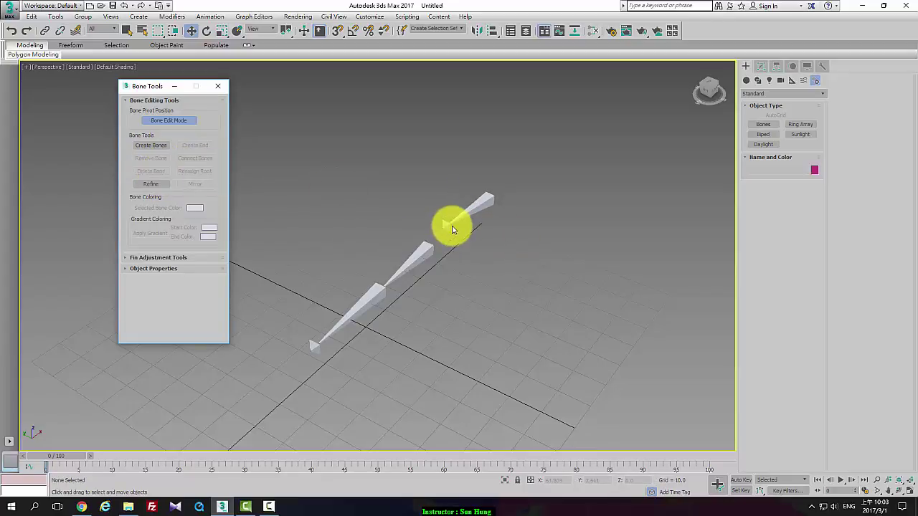
left_click(11, 31)
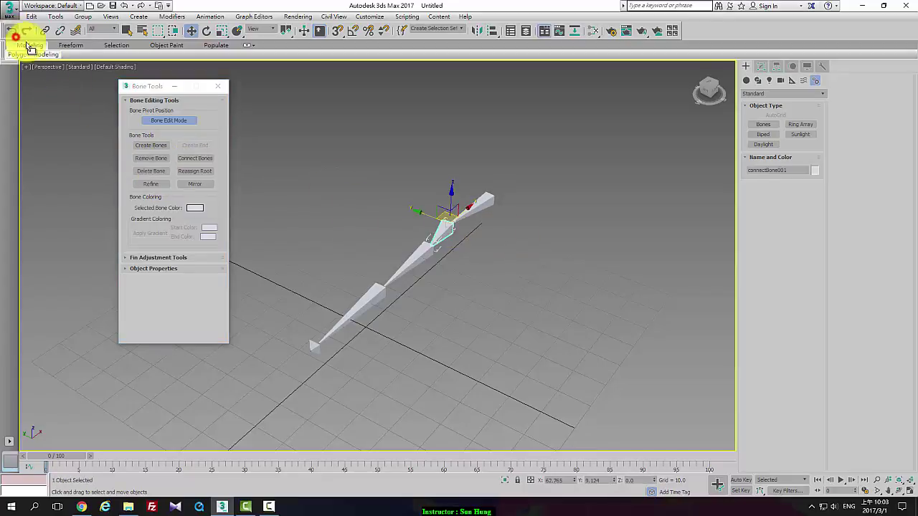
left_click(138, 159)
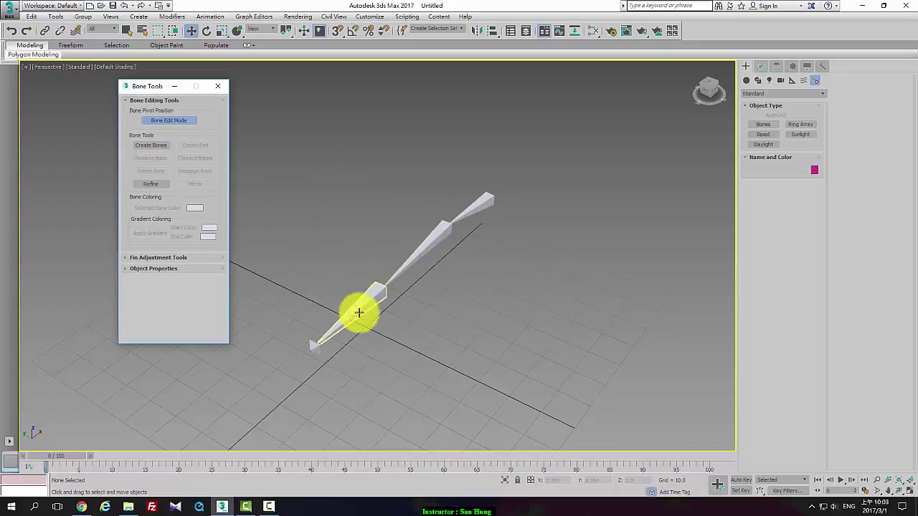
left_click(390, 276)
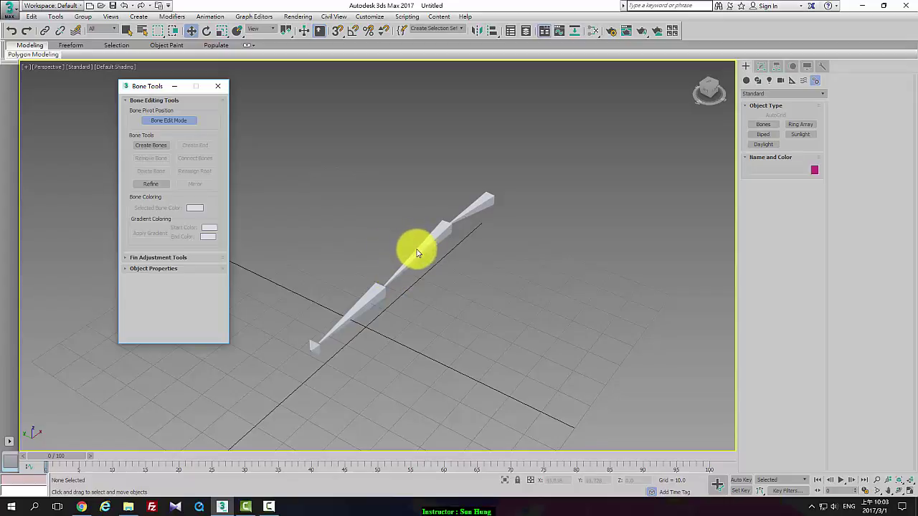
Select the root bone at the chain's upper end and raise its pivot to about Z 6.2.
left_click(493, 200)
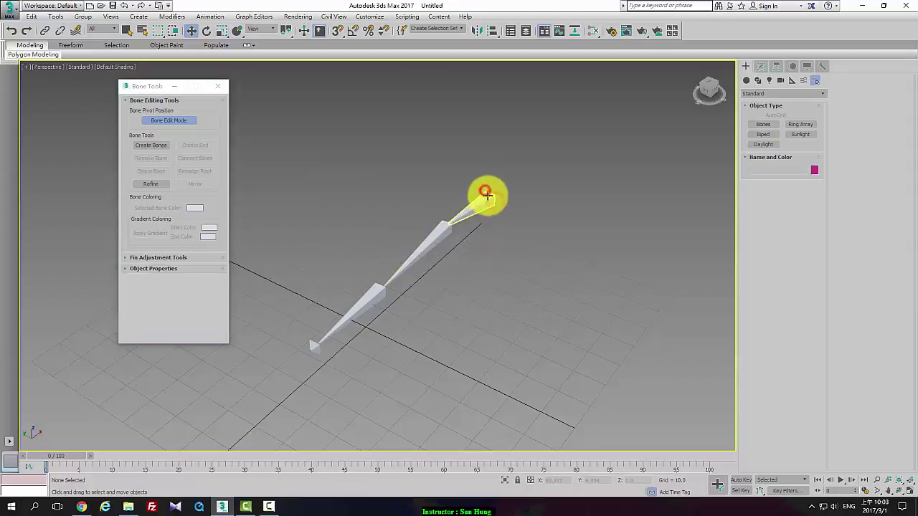
left_click(494, 197)
right_click(473, 204)
key("Escape")
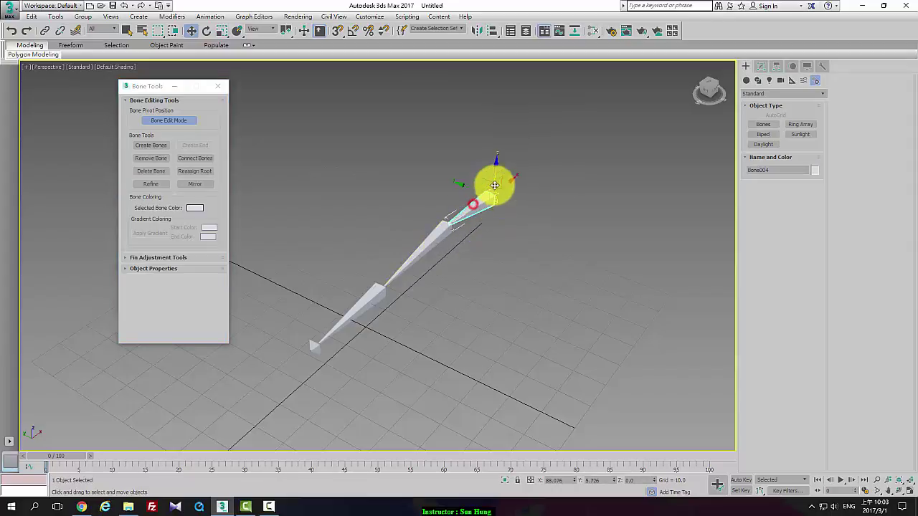
left_click_drag(493, 164, 498, 150)
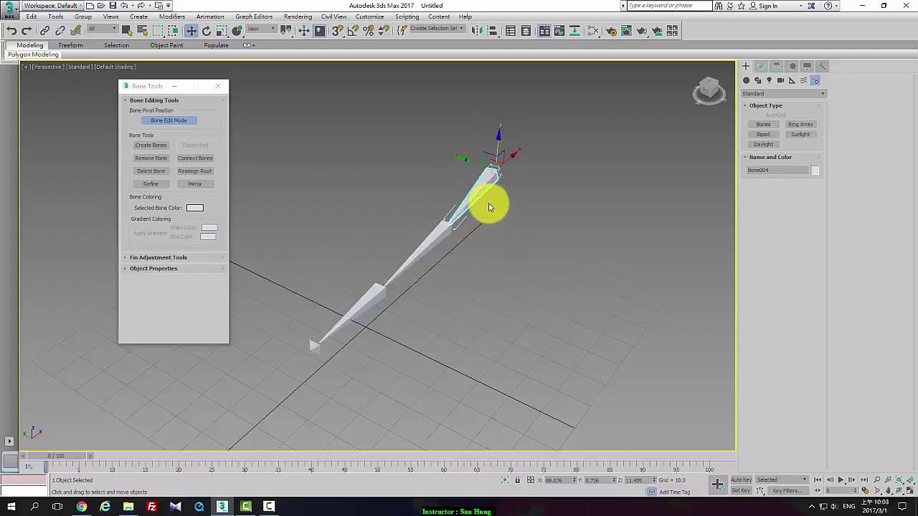
left_click_drag(496, 151, 496, 149)
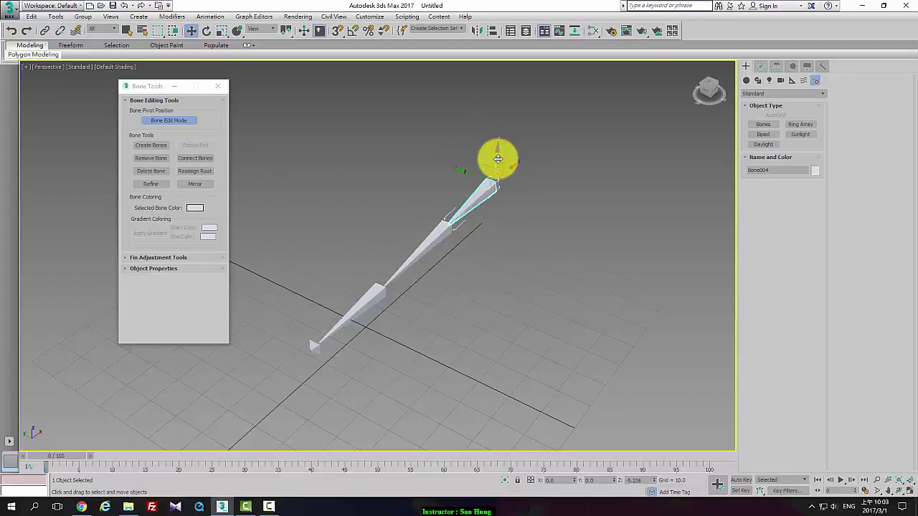
Reassign the chain's root to the nub at the opposite end and pull that bone outward along X to about -34.
left_click(195, 170)
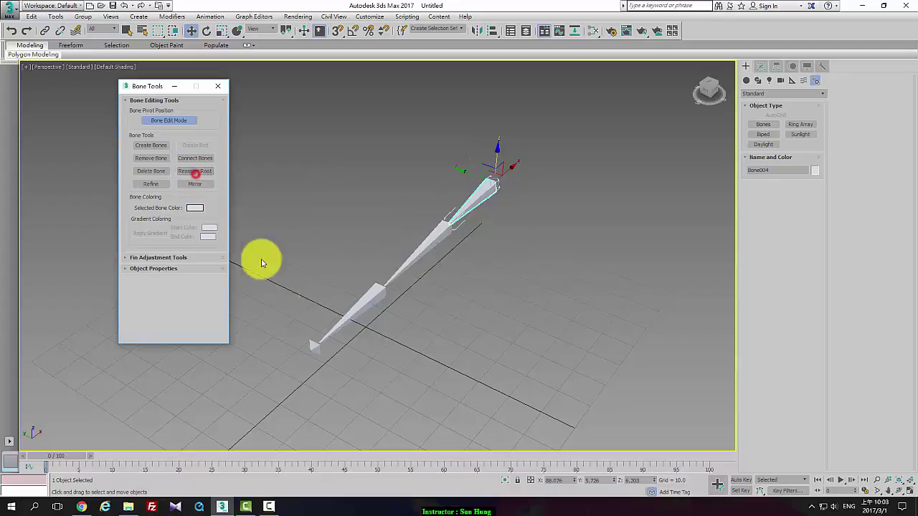
left_click(312, 350)
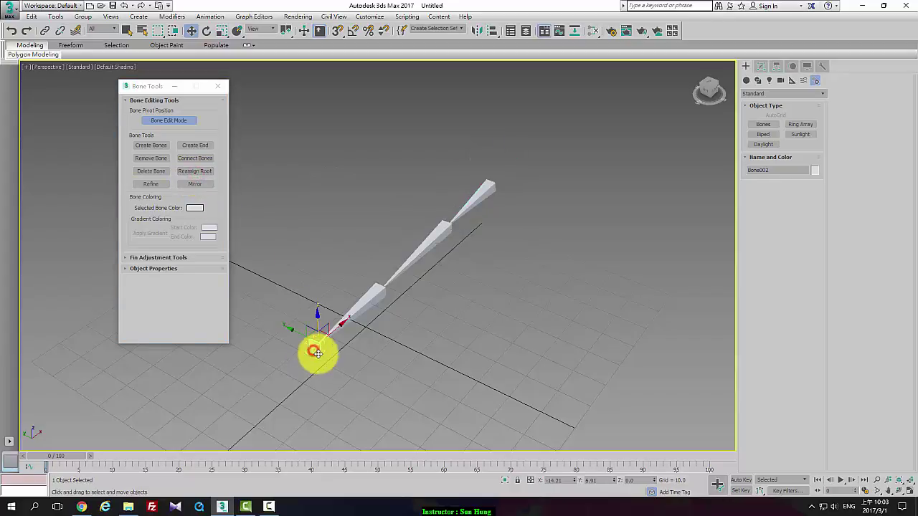
left_click(195, 170)
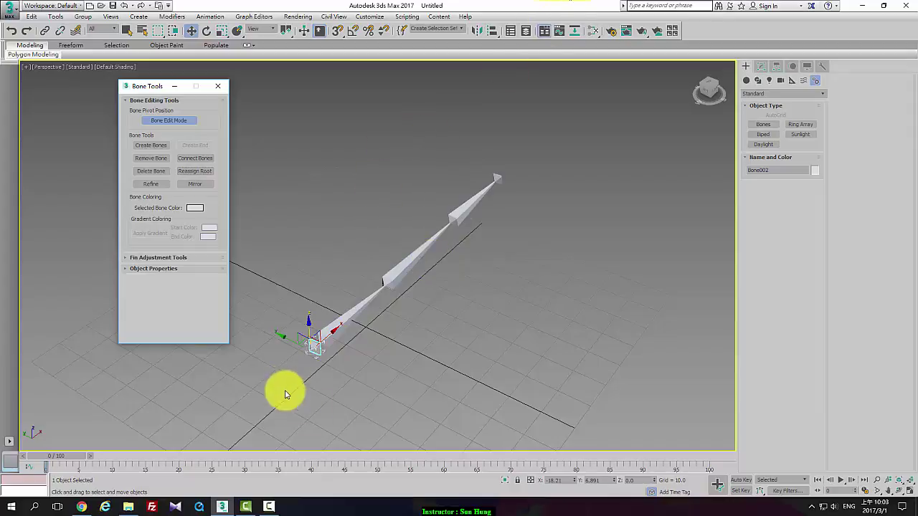
left_click_drag(307, 326, 282, 356)
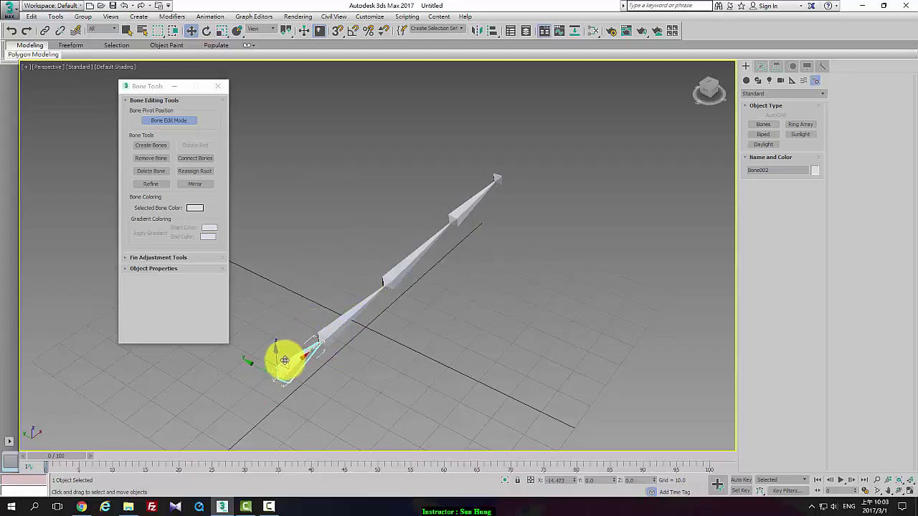
Reposition the chain's inner joints in Bone Edit Mode to bend the straight chain into a zigzag.
left_click(169, 122)
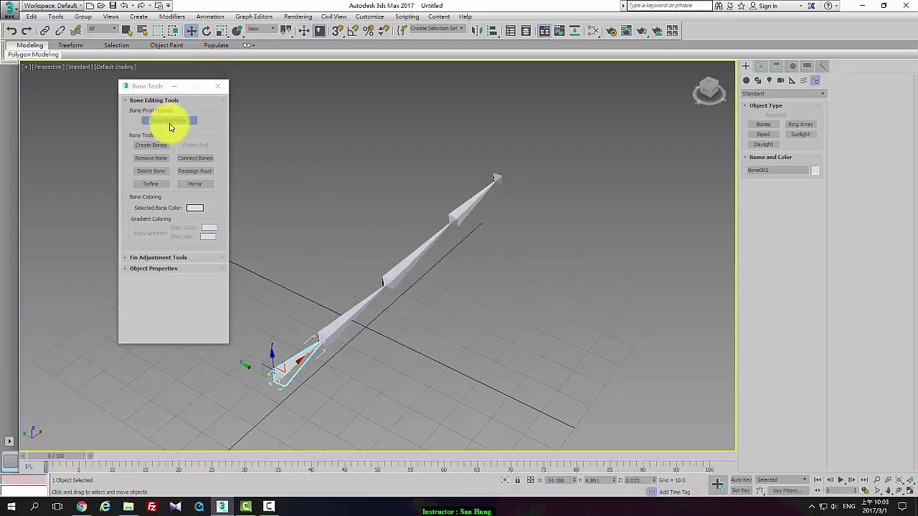
left_click(319, 344)
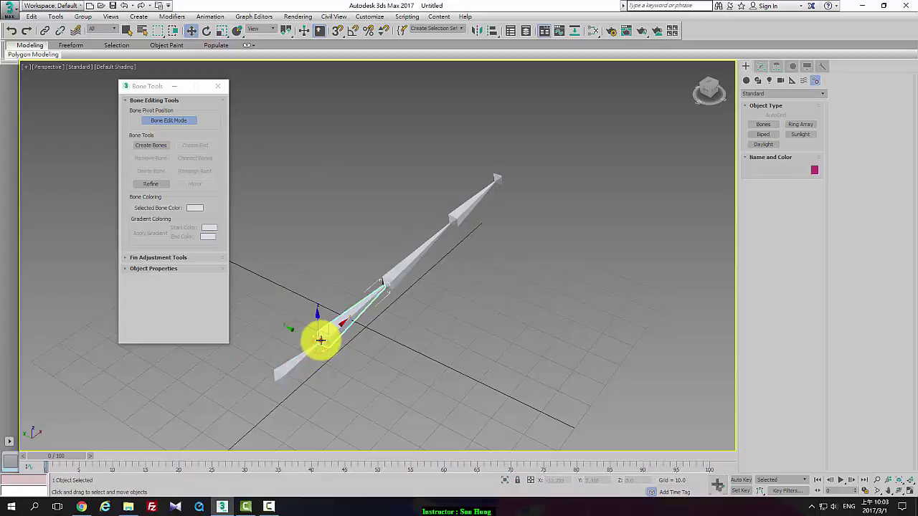
left_click(320, 339)
left_click_drag(324, 327, 400, 298)
left_click_drag(459, 215, 427, 164)
Turn off Bone Edit Mode and move the whole chain by its new root bone up to about Z 8.8.
left_click(175, 120)
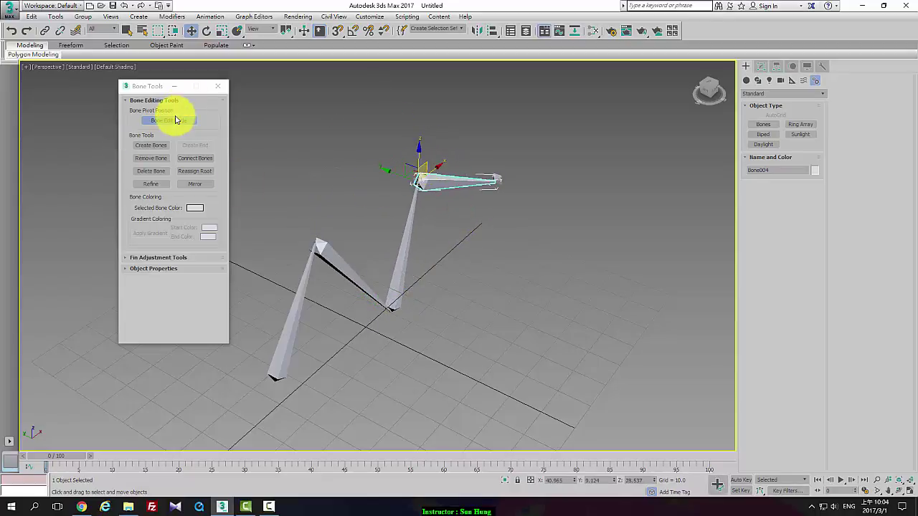
left_click(277, 380)
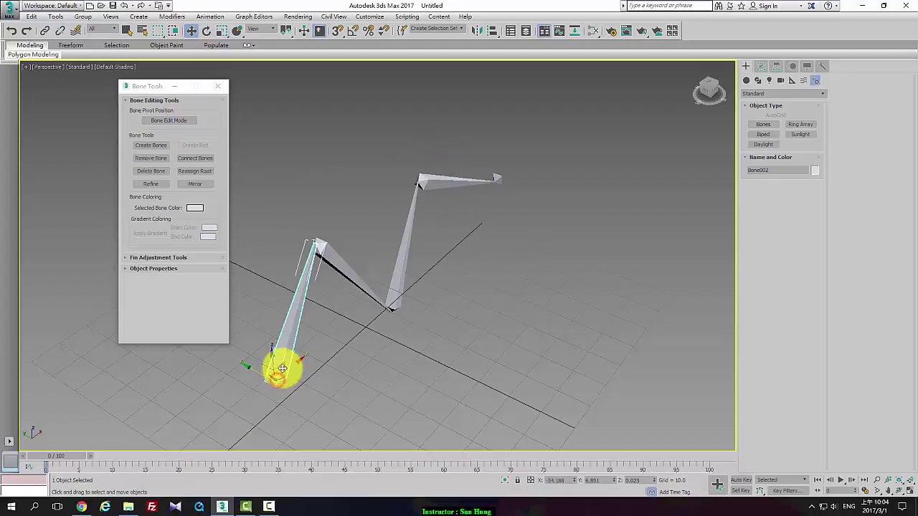
left_click_drag(283, 368, 285, 338)
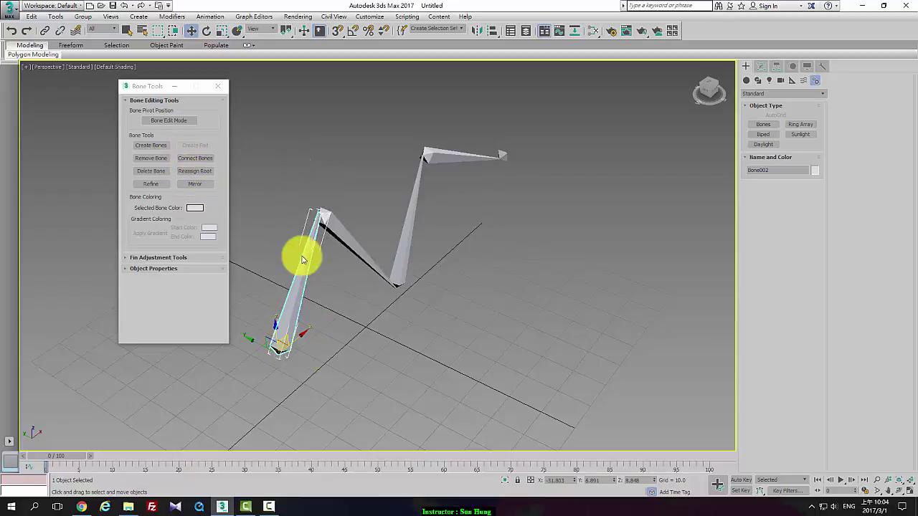
Select the whole bone hierarchy and mirror it with Bone Mirror on the Z axis, with Y as the bone axis to flip.
double_click(287, 343)
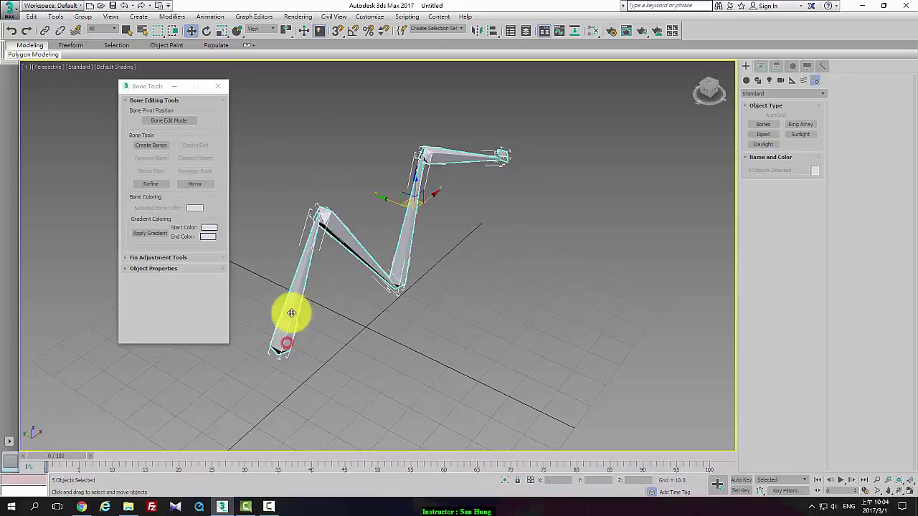
left_click(194, 183)
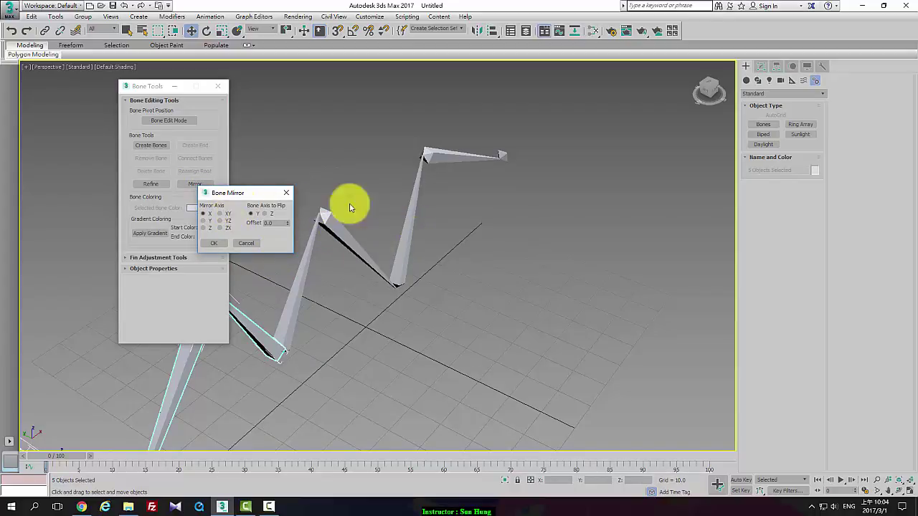
left_click(208, 224)
left_click(205, 228)
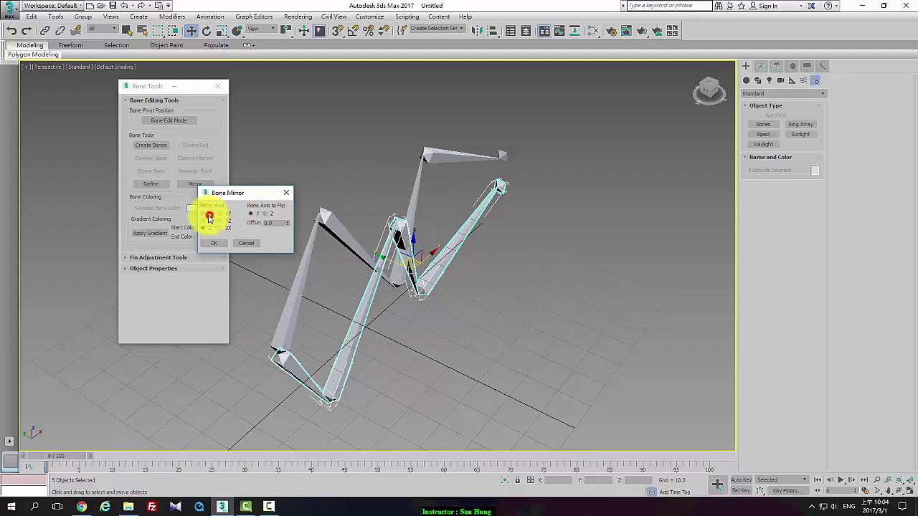
left_click(208, 216)
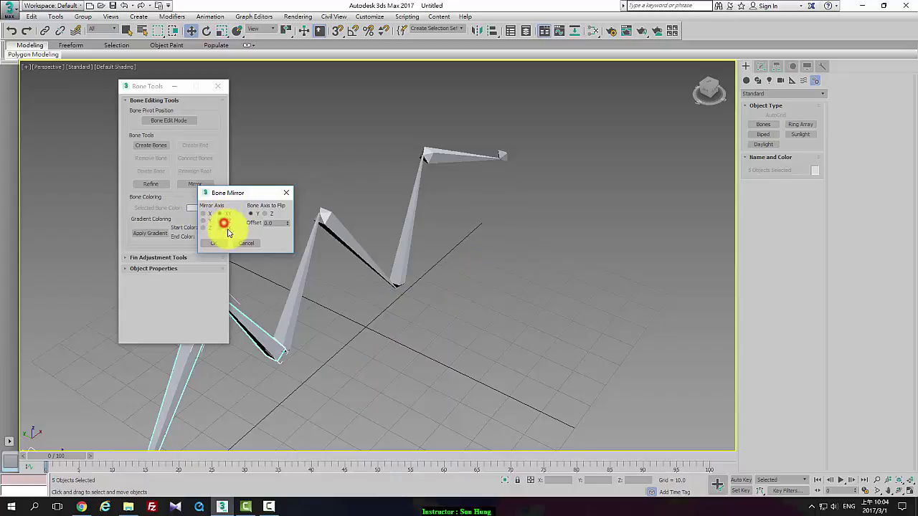
left_click(222, 223)
left_click(206, 215)
left_click(203, 227)
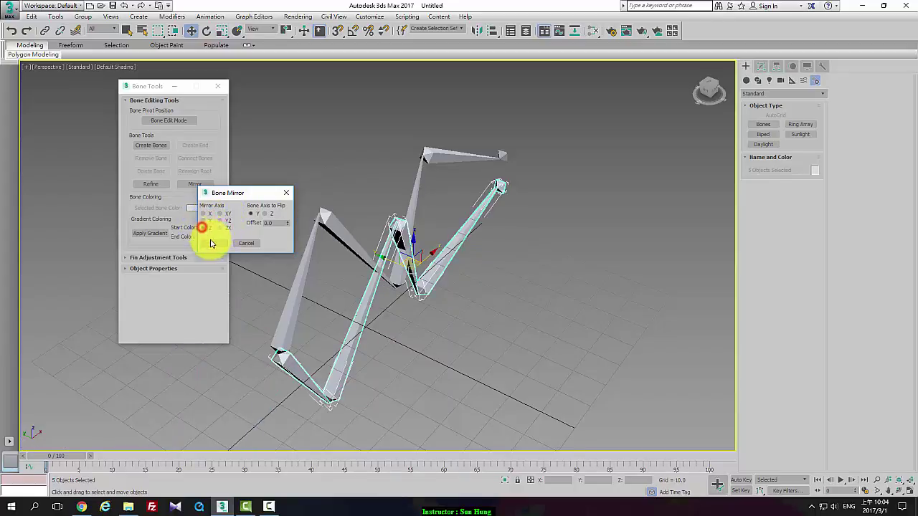
left_click(222, 243)
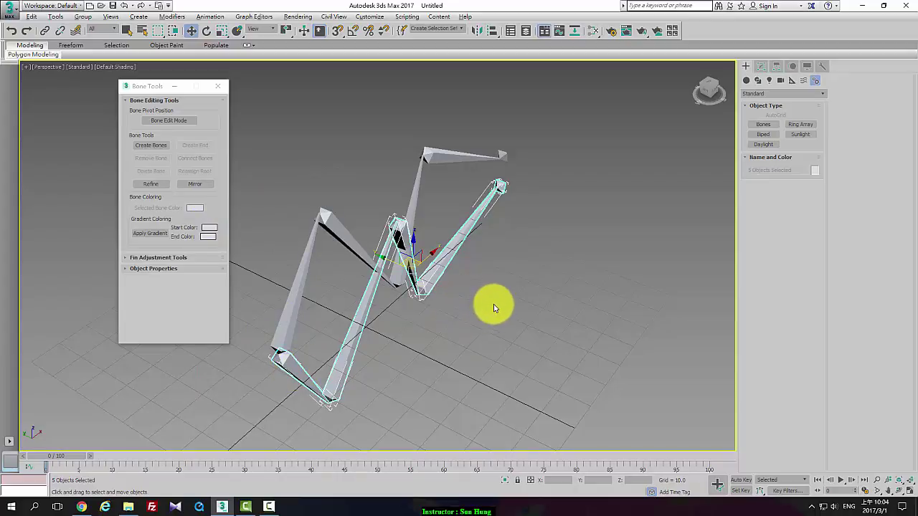
Move the mirrored chain straight down along Z until it sits clear below the original chain.
middle_click_drag(492, 307, 467, 281, "alt")
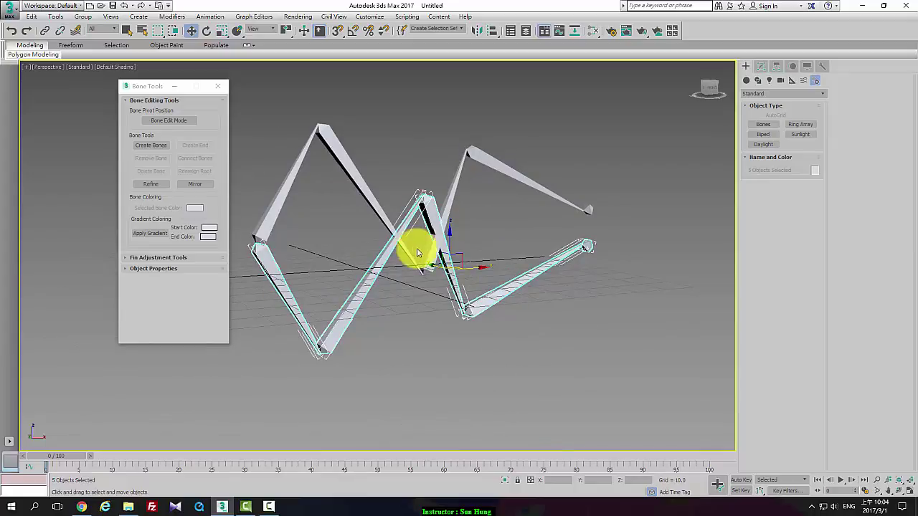
left_click_drag(451, 242, 459, 333)
middle_click_drag(460, 334, 497, 287, "alt")
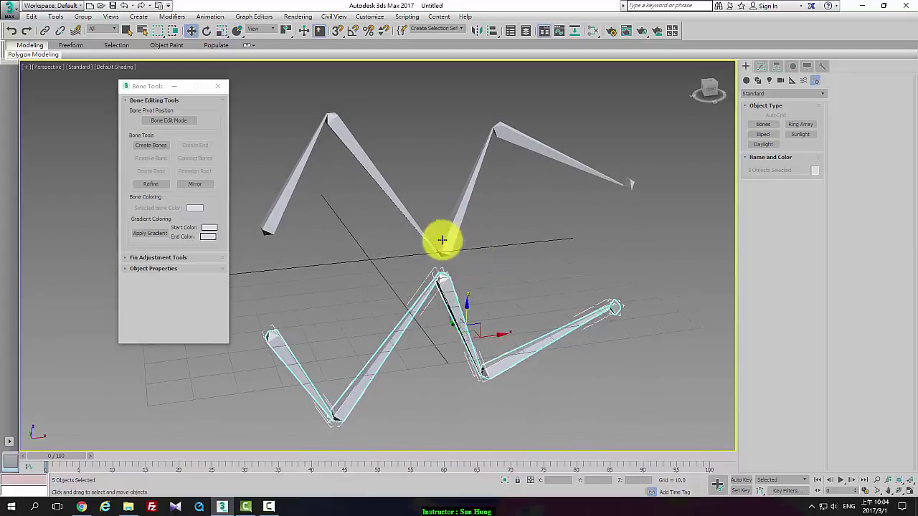
Select the entire original chain and set the gradient start color to bright light blue (Green 150, Blue 255).
left_click(277, 220)
double_click(276, 221)
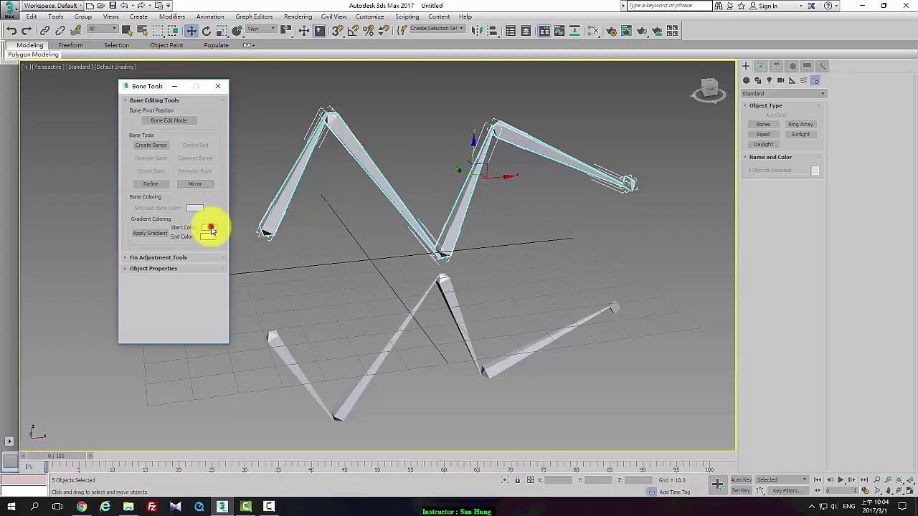
left_click(210, 228)
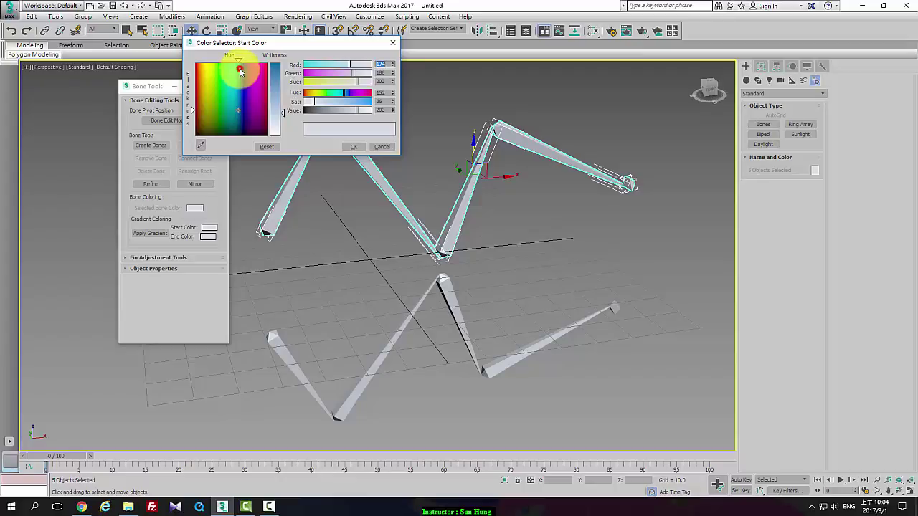
mouse_move(240, 72)
left_mouse_down()
mouse_move(236, 62)
mouse_move(275, 64)
left_mouse_up()
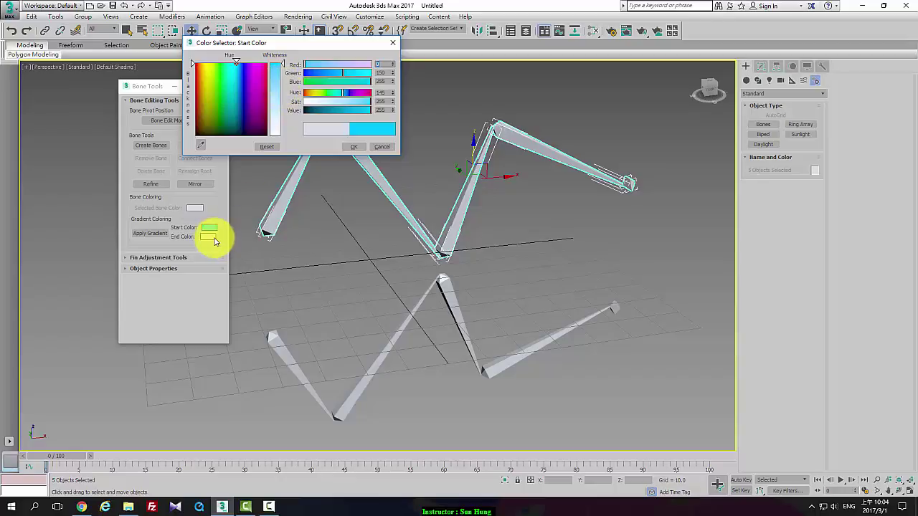
left_click(353, 146)
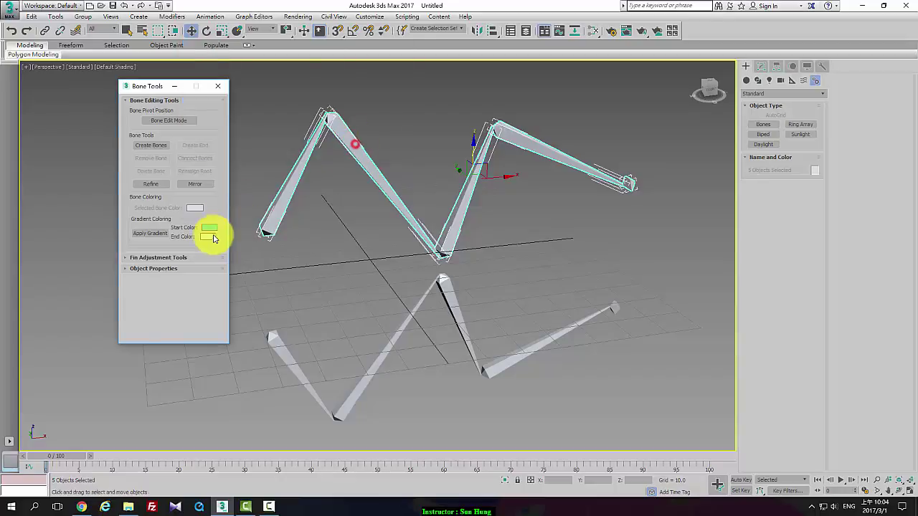
Set the gradient end color to a dark blue and apply the gradient to the selected chain.
left_click(211, 237)
left_click(275, 65)
left_click(241, 109)
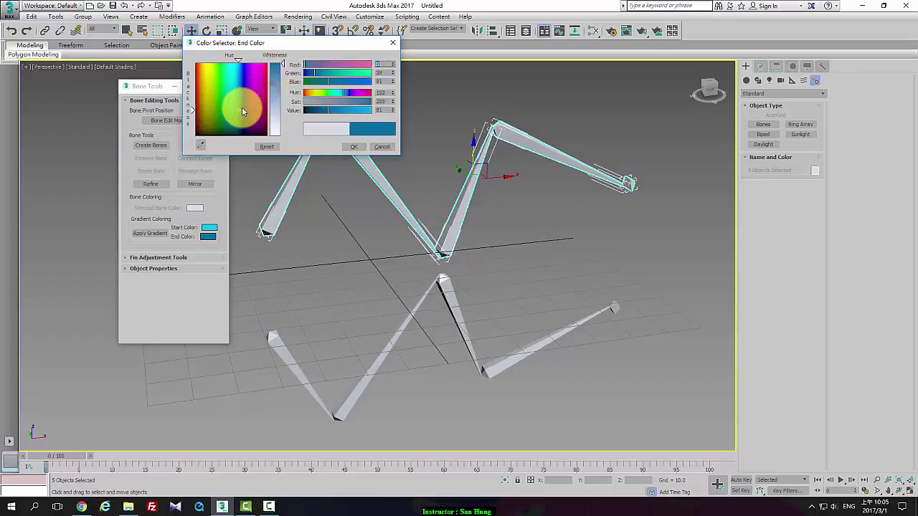
left_click(352, 146)
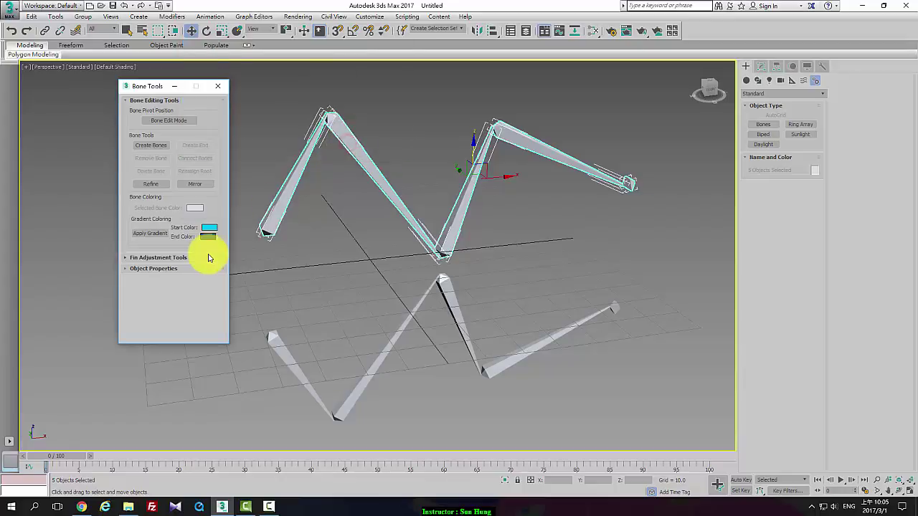
left_click(150, 235)
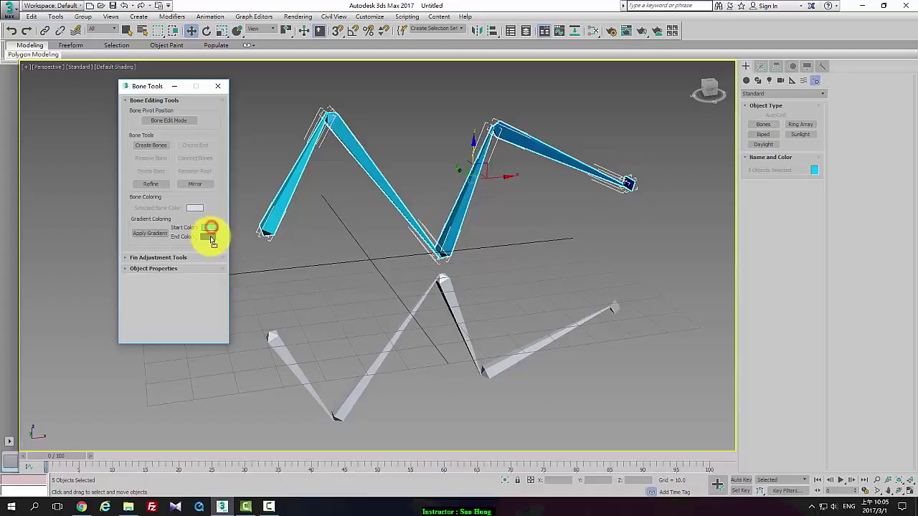
Swap the gradient's start and end colors and reapply it, then select only the chain's second bone.
left_click_drag(209, 227, 210, 237)
left_click(129, 222)
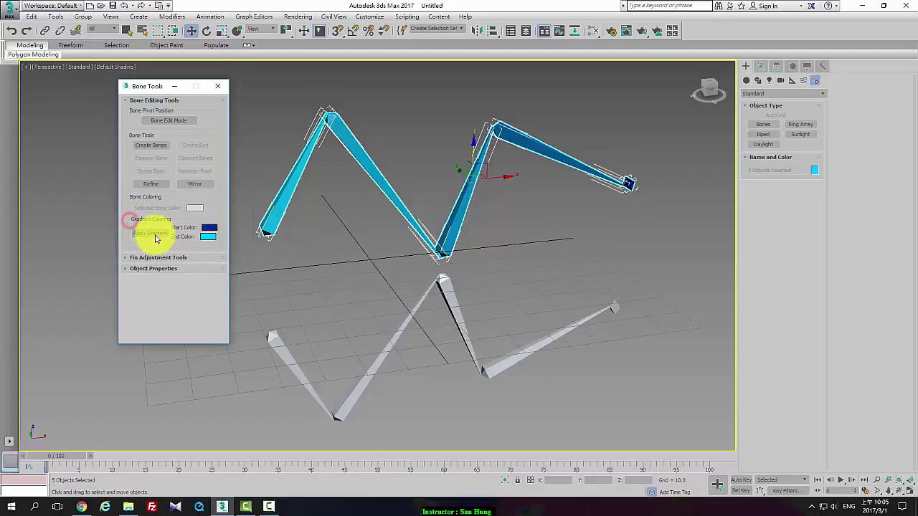
left_click(154, 234)
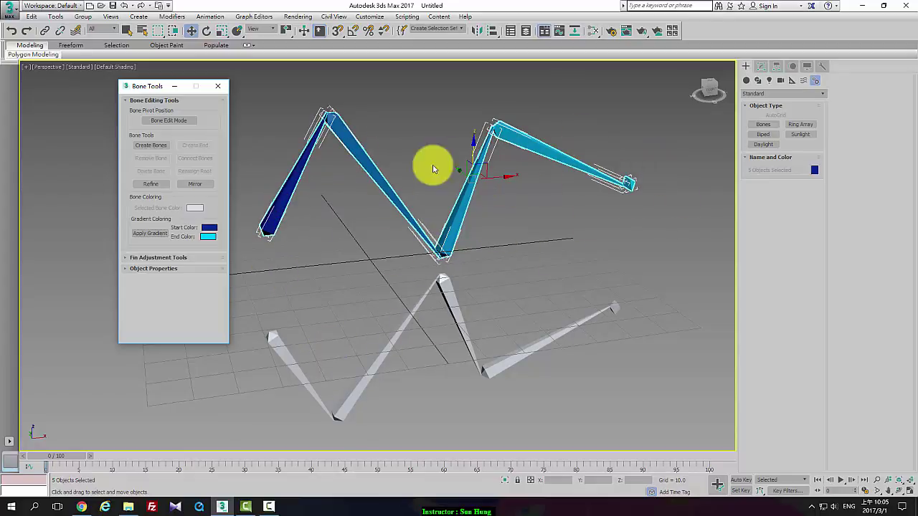
left_click(382, 159)
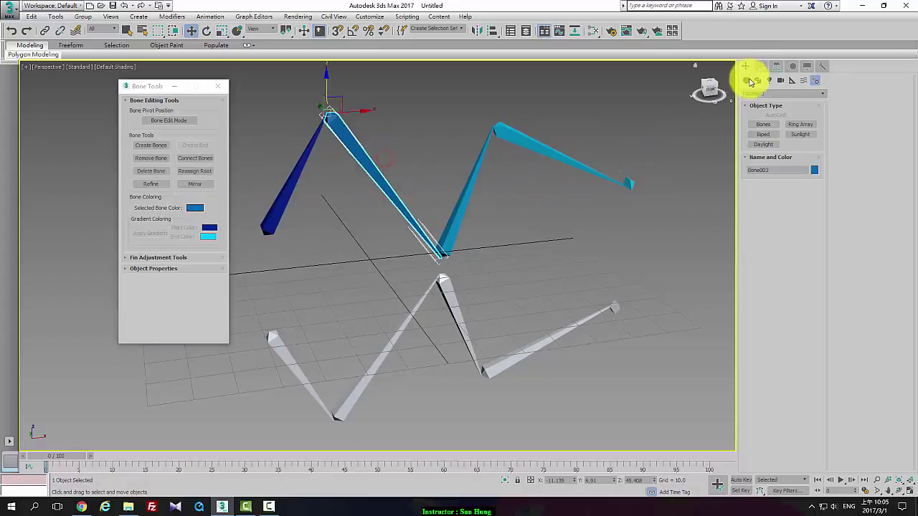
Select the entire original gradient-colored chain and set its bone taper to 0 in the fin adjustment settings.
double_click(269, 225)
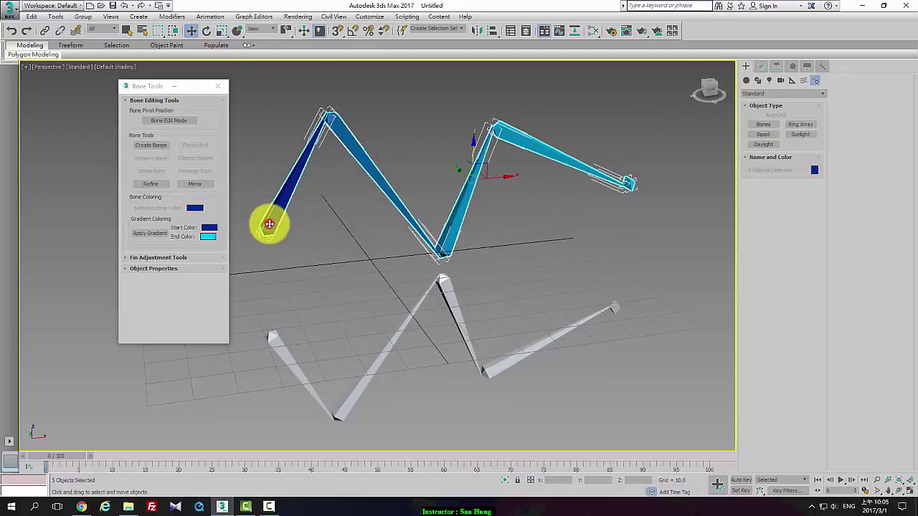
left_click(152, 257)
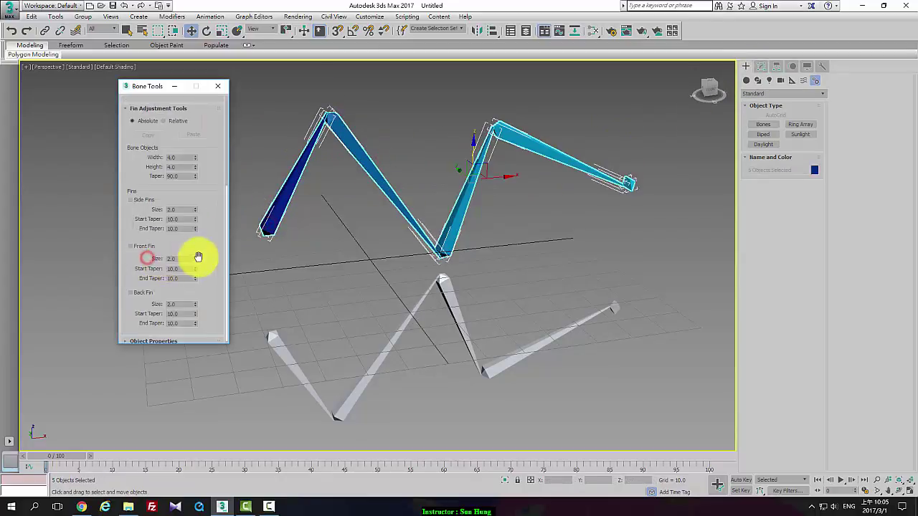
double_click(185, 175)
type("0")
key("Return")
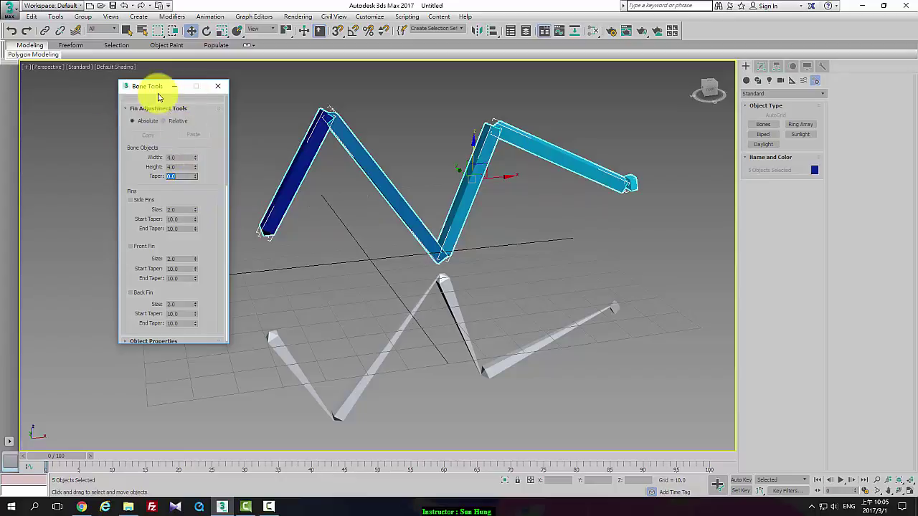
Try side fins on the entire mirrored chain, and replace them with front fins of size 25.0.
left_click(276, 351)
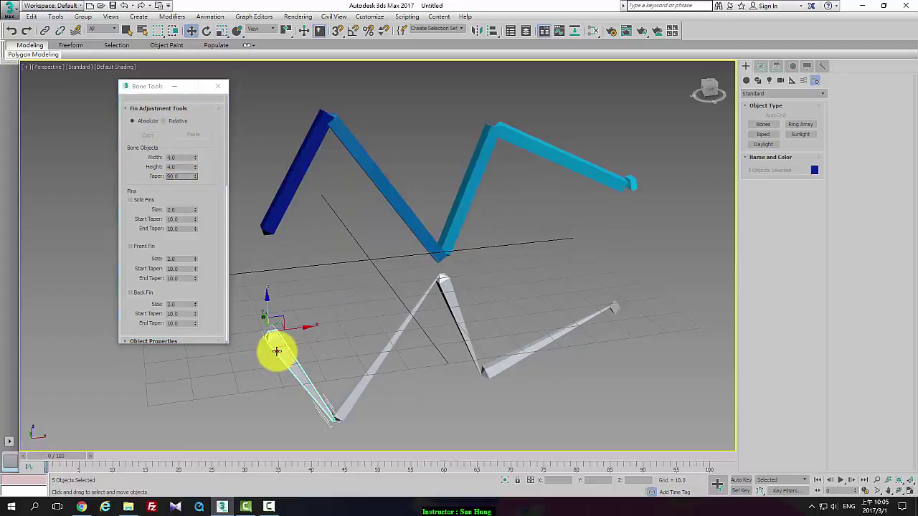
left_click(130, 200)
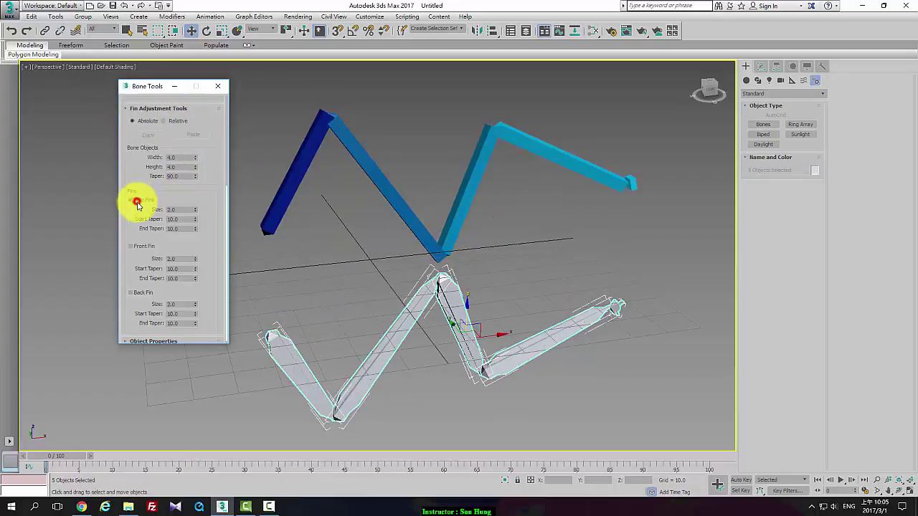
scroll(190, 157, "up", 2)
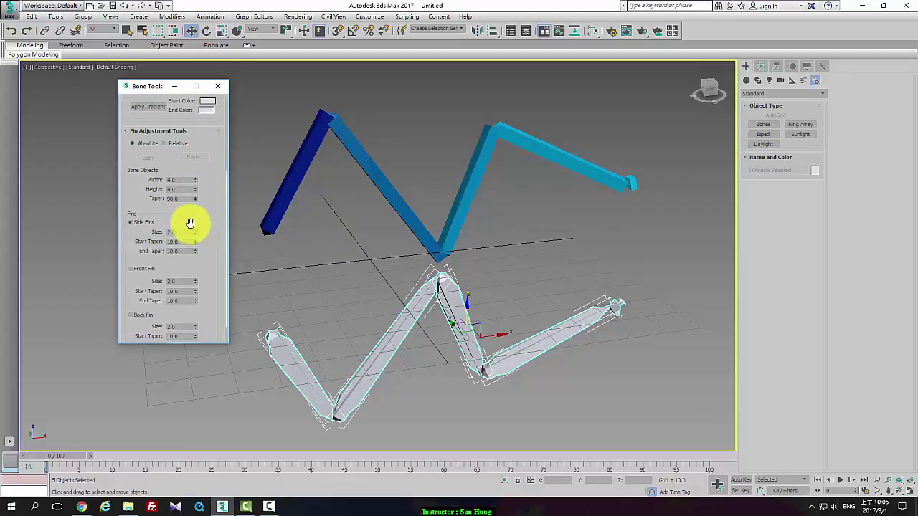
mouse_move(195, 233)
left_mouse_down()
mouse_move(204, 185)
mouse_move(205, 246)
left_mouse_up()
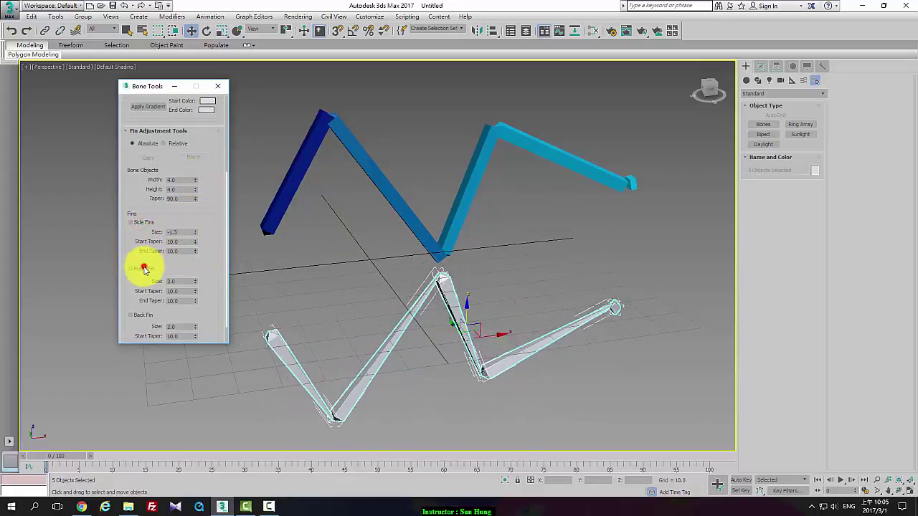
left_click(144, 268)
left_click_drag(198, 282, 237, 166)
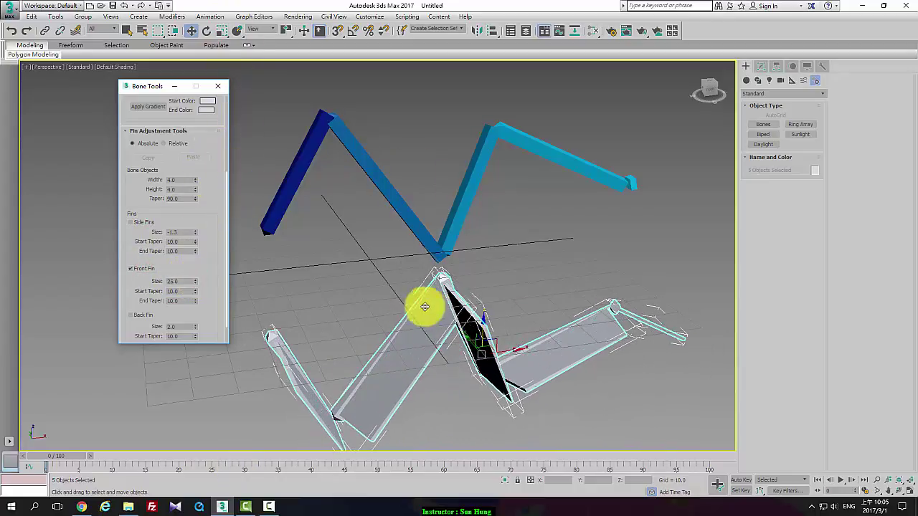
Set the original chain's first, dark blue bone to a taper of 50 and enable its front and back fins.
left_click_drag(216, 226, 205, 175)
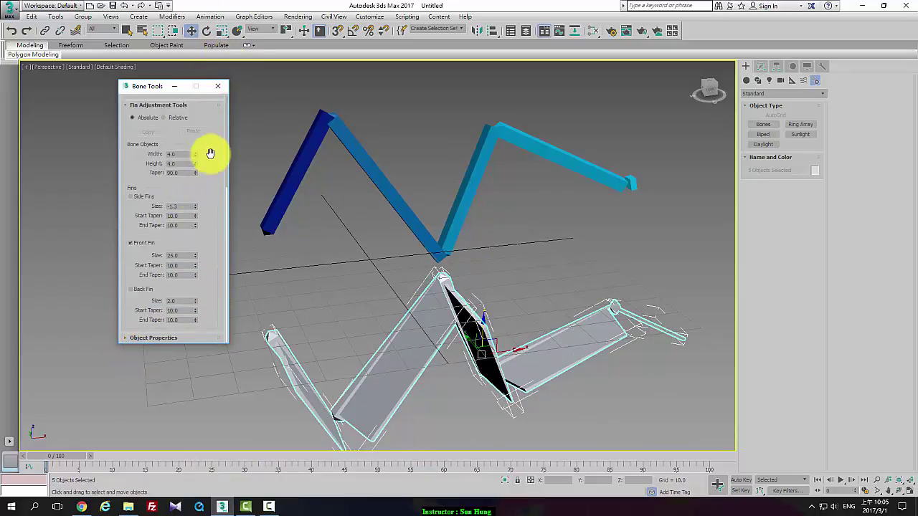
left_click(295, 179)
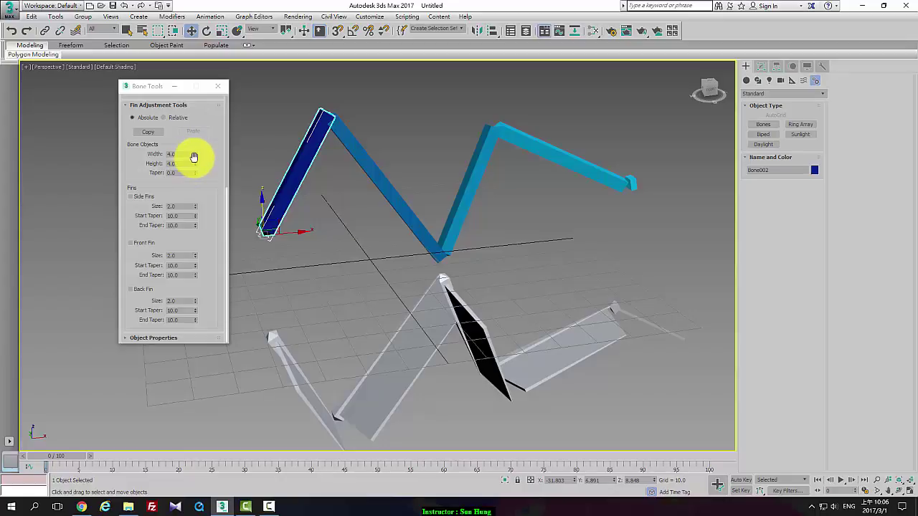
double_click(185, 173)
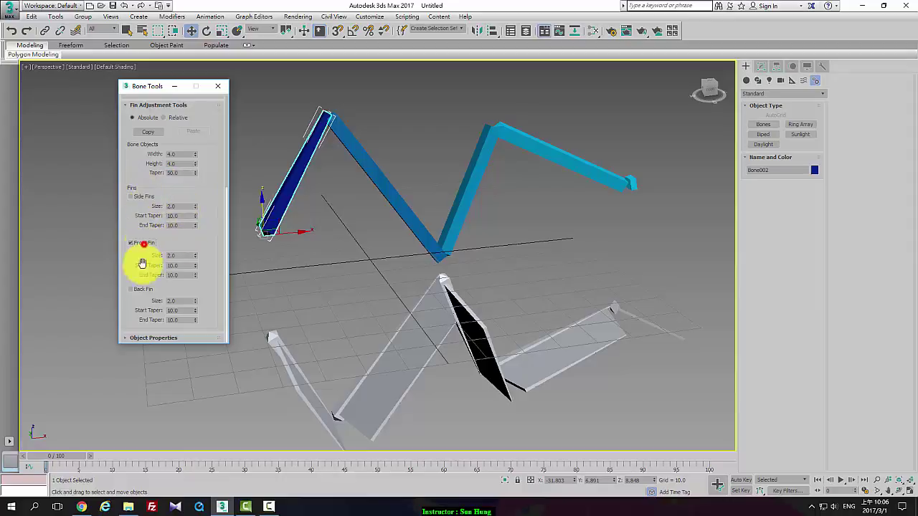
left_click(141, 290)
middle_click_drag(308, 220, 301, 175, "alt")
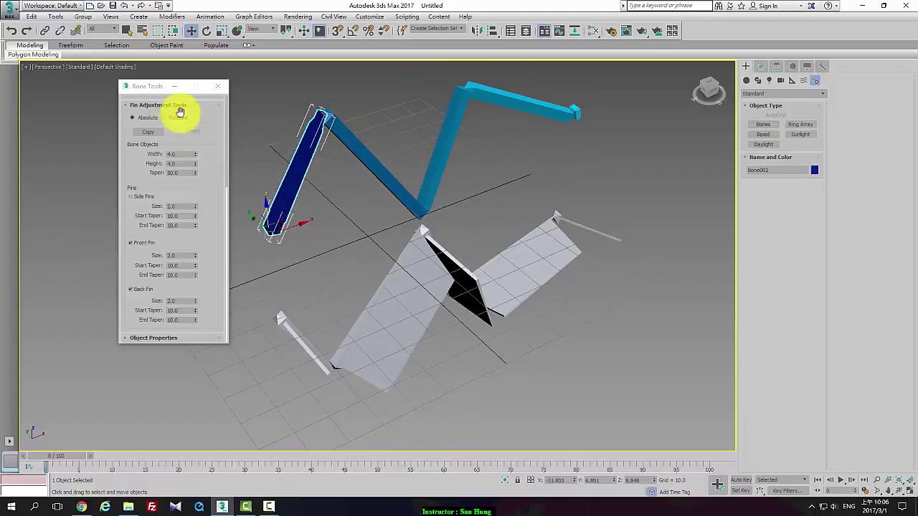
Copy the first bone's fin settings and paste them onto the next three bones of the original chain.
left_click(364, 154)
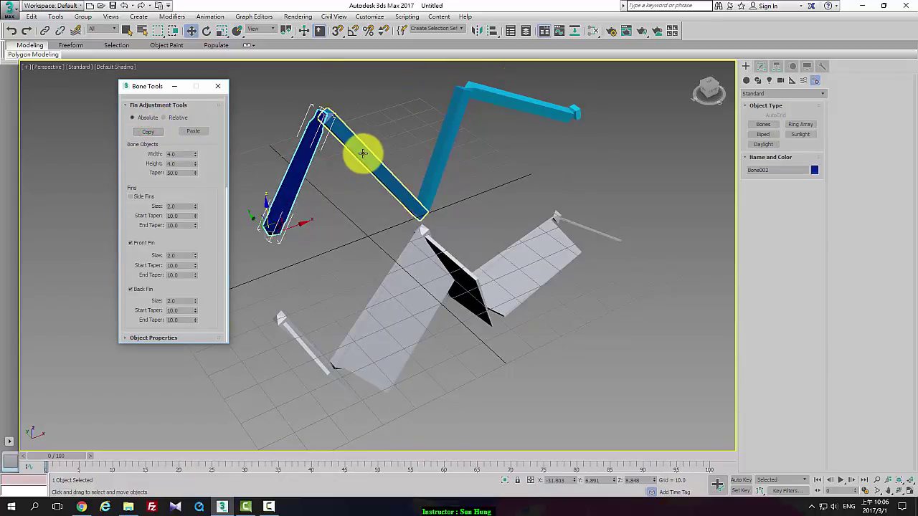
left_click_drag(471, 142, 474, 140)
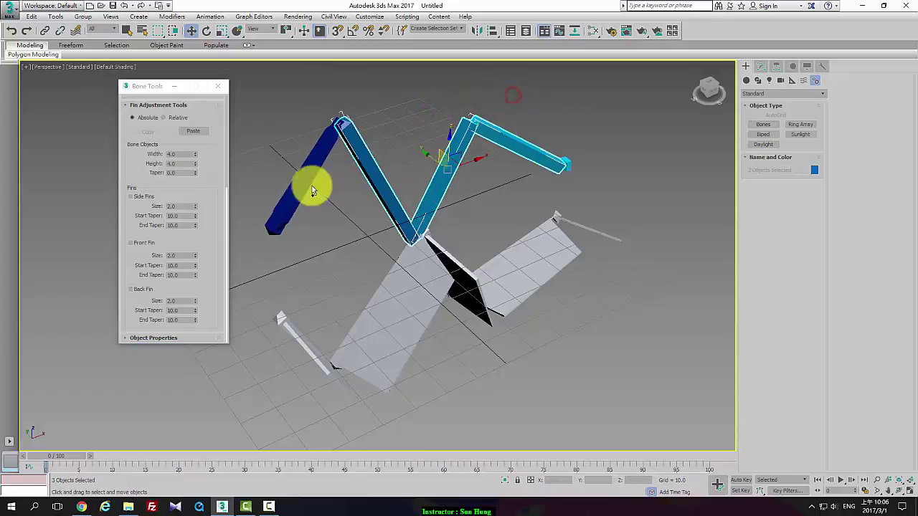
left_click(201, 133)
middle_click_drag(485, 180, 454, 169, "alt")
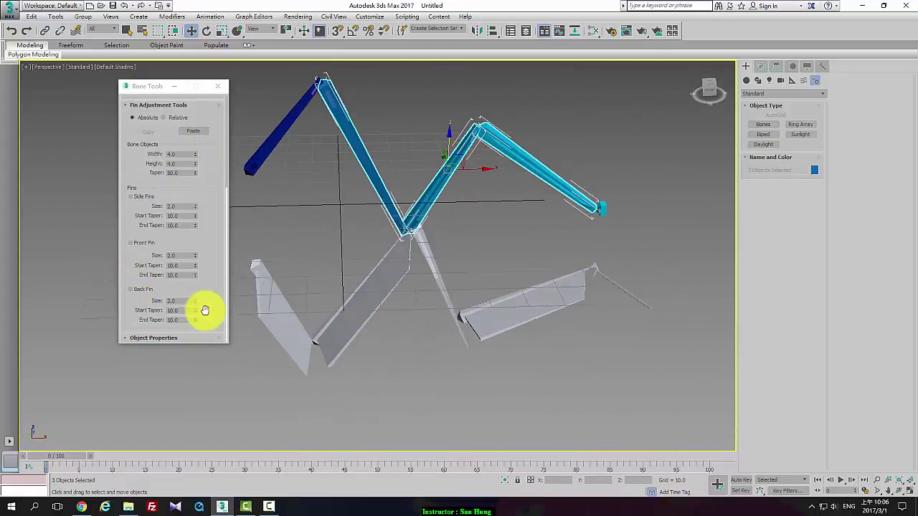
Expand the bone Object Properties and create a small teapot in the space between the two chains.
left_click(207, 309)
left_click(147, 338)
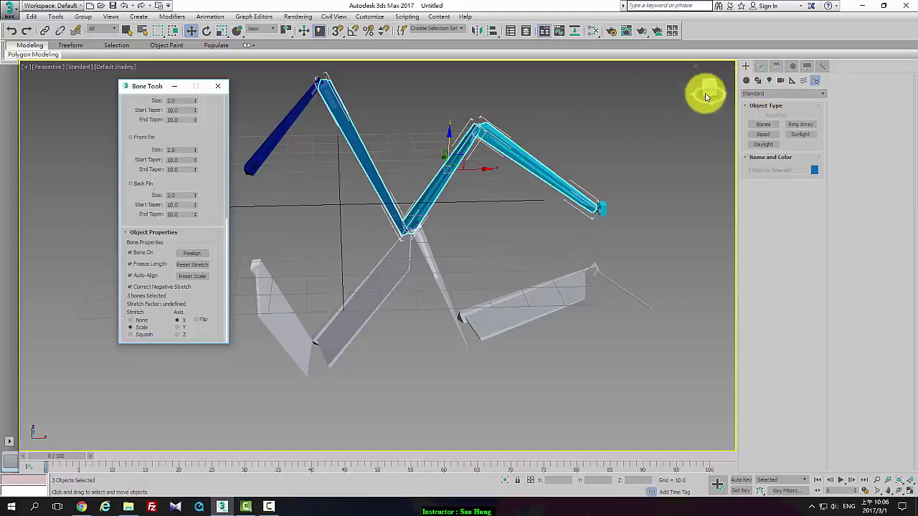
left_click(746, 81)
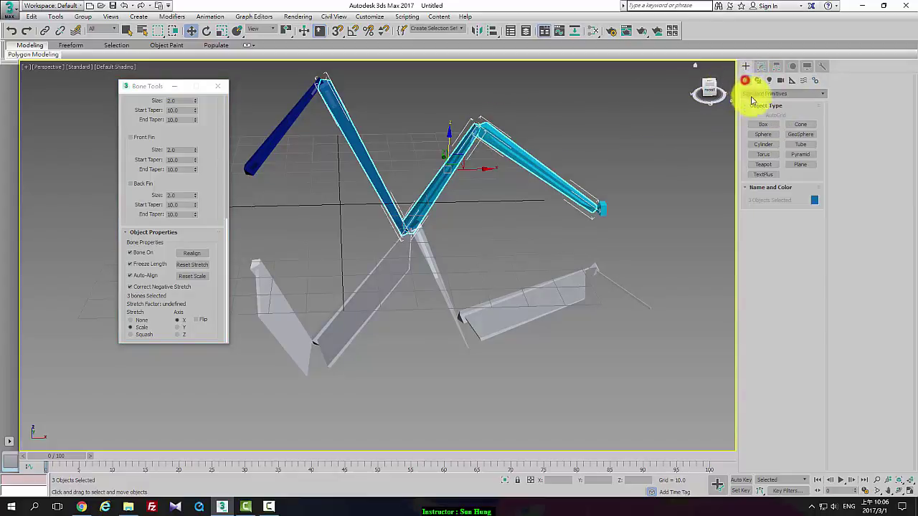
left_click(764, 165)
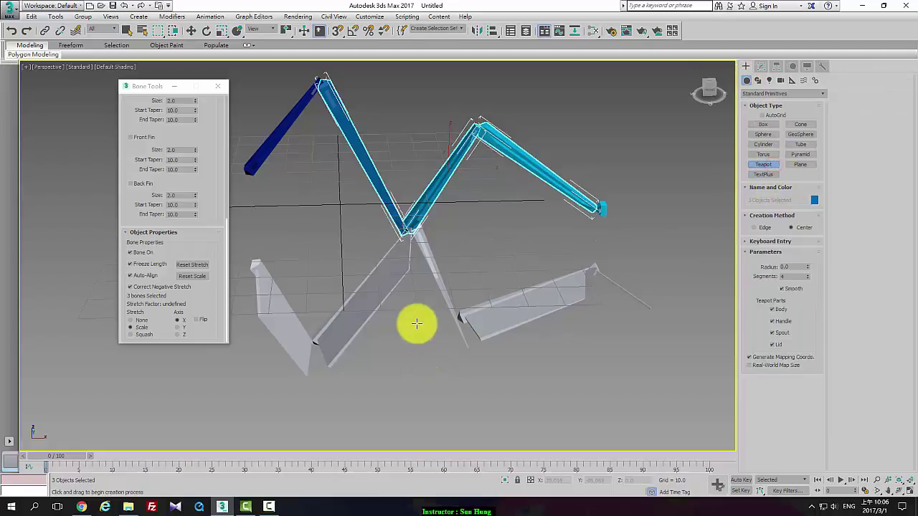
left_click_drag(485, 239, 506, 242)
right_click(271, 235)
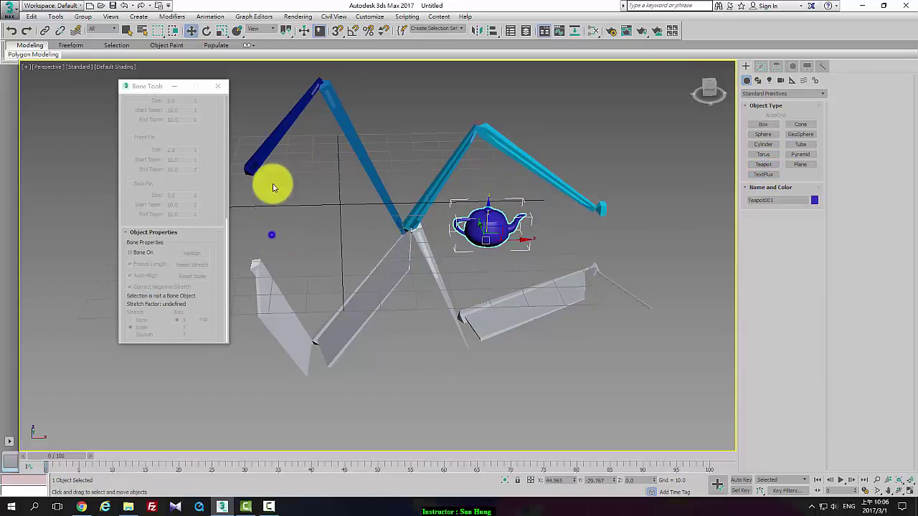
Enable Bone On for the teapot, and test hiding and redisplaying the Bone Objects category.
left_click(276, 142)
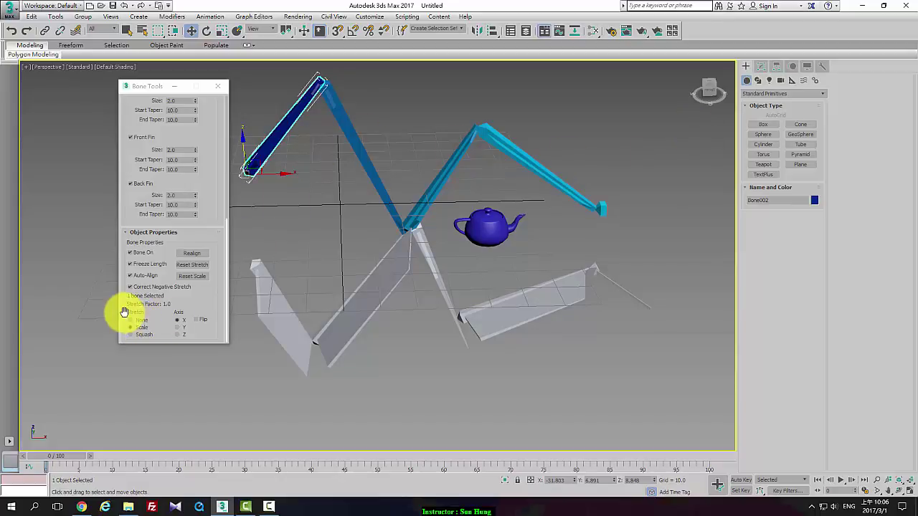
left_click(499, 225)
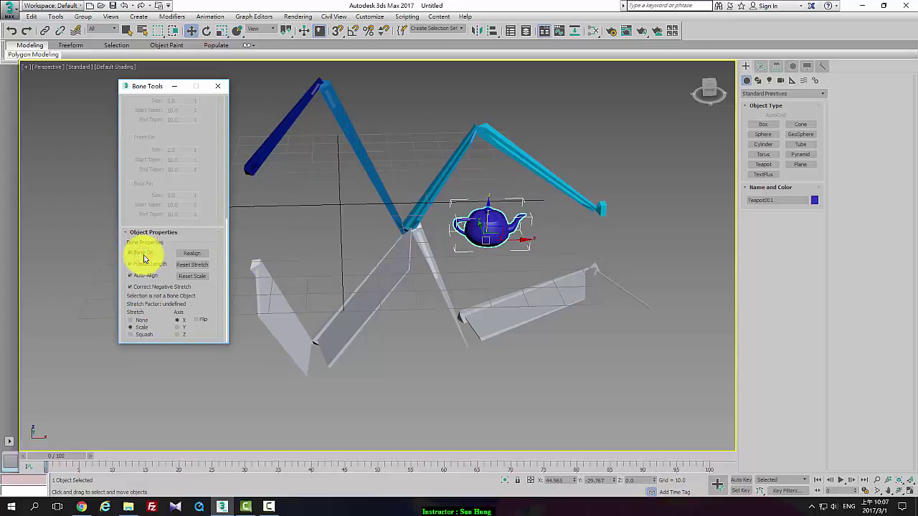
left_click(805, 66)
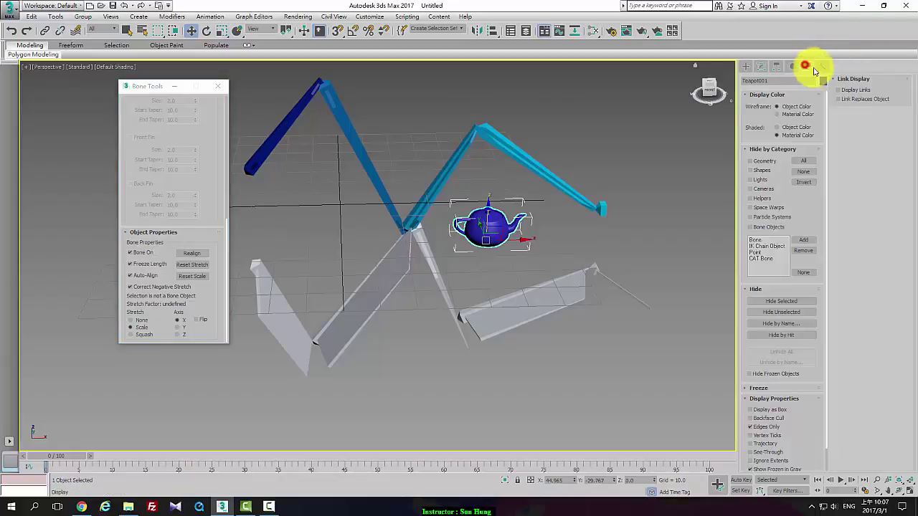
left_click(751, 227)
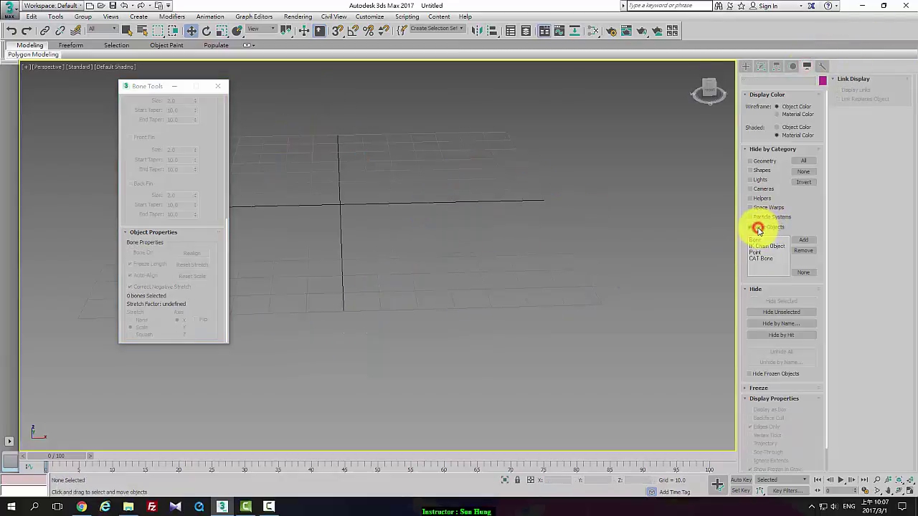
left_click(754, 227)
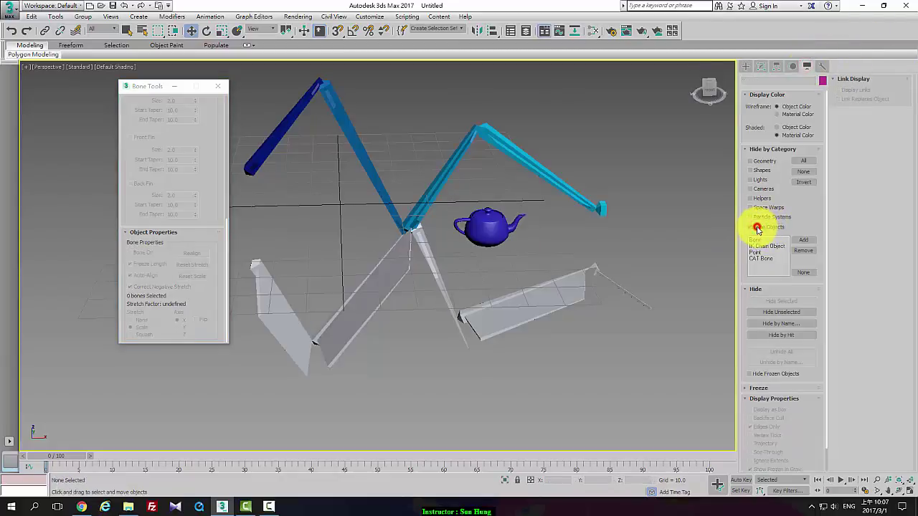
Disable Bone On for the teapot and repeat the hide-and-show test of the Bone Objects category.
left_click(481, 231)
left_click(151, 255)
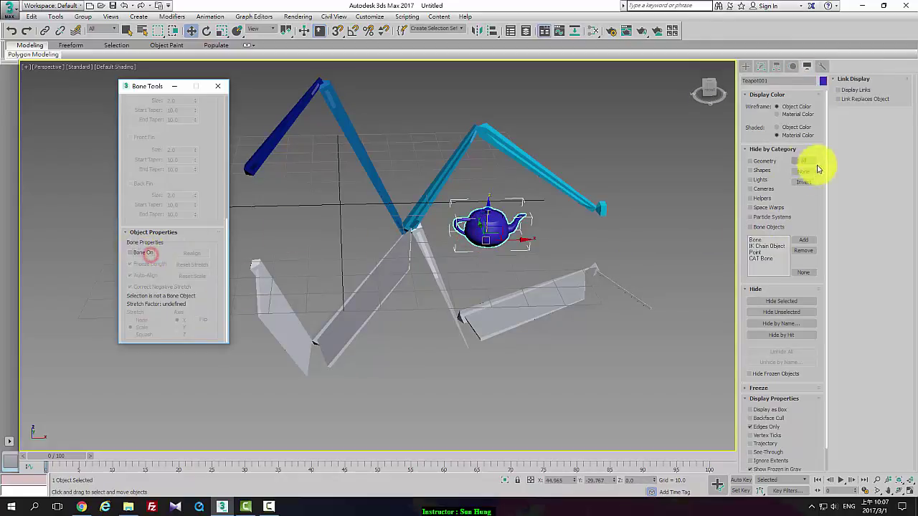
left_click(750, 227)
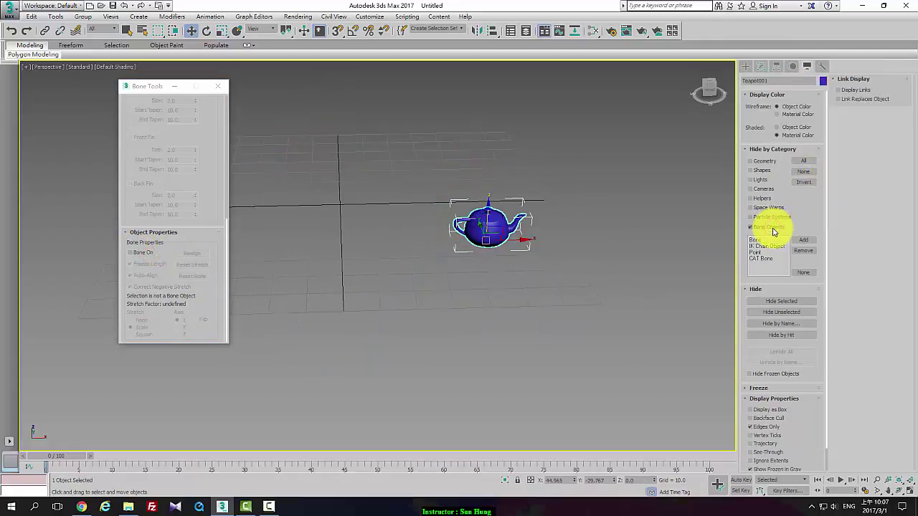
left_click(773, 230)
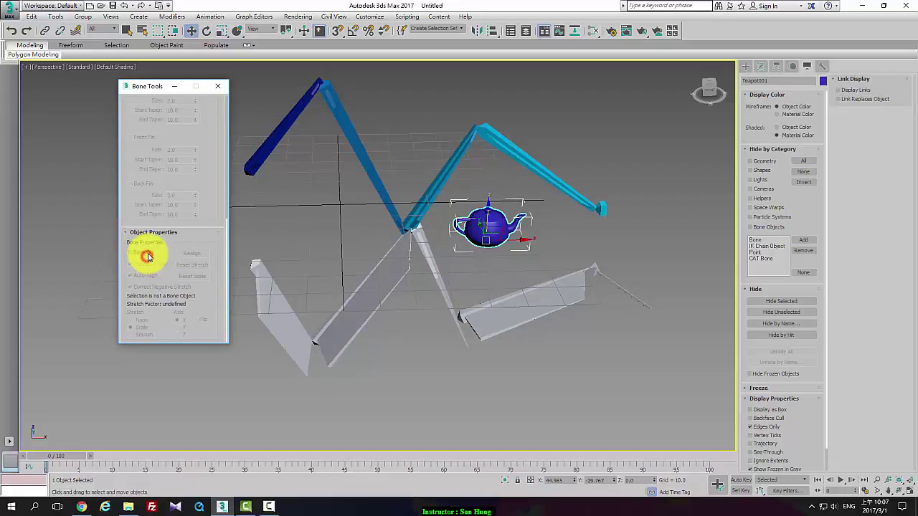
Re-enable Bone On for the teapot, toggle Bone Objects hiding once more, and turn the teapot's bone property back off.
left_click(147, 257)
left_click(769, 227)
left_click(770, 226)
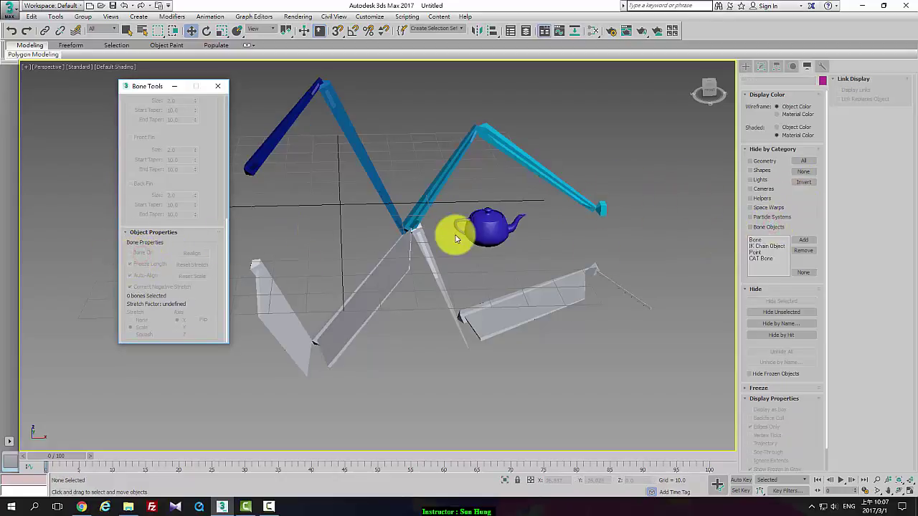
left_click(475, 227)
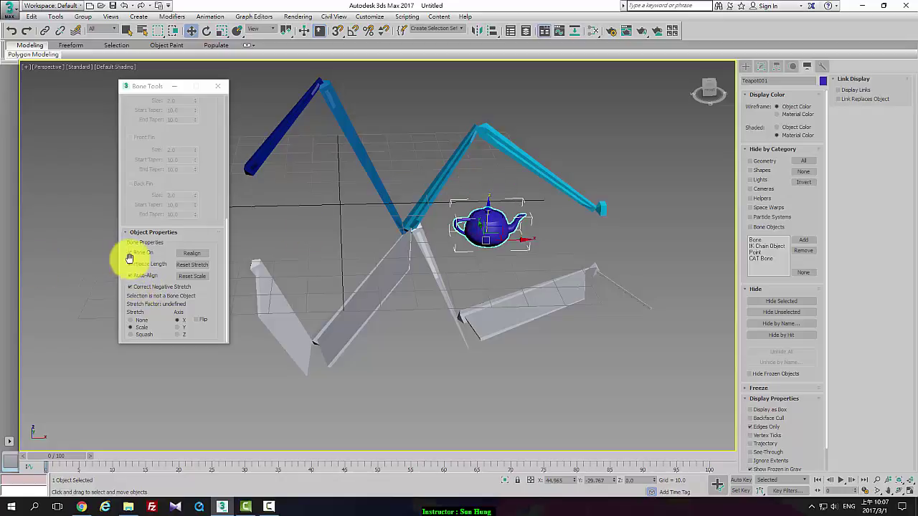
left_click(143, 253)
Turn off Freeze Length for the original chain's third bone and move that bone to about X 9.8, Z 5.5.
left_click(436, 180)
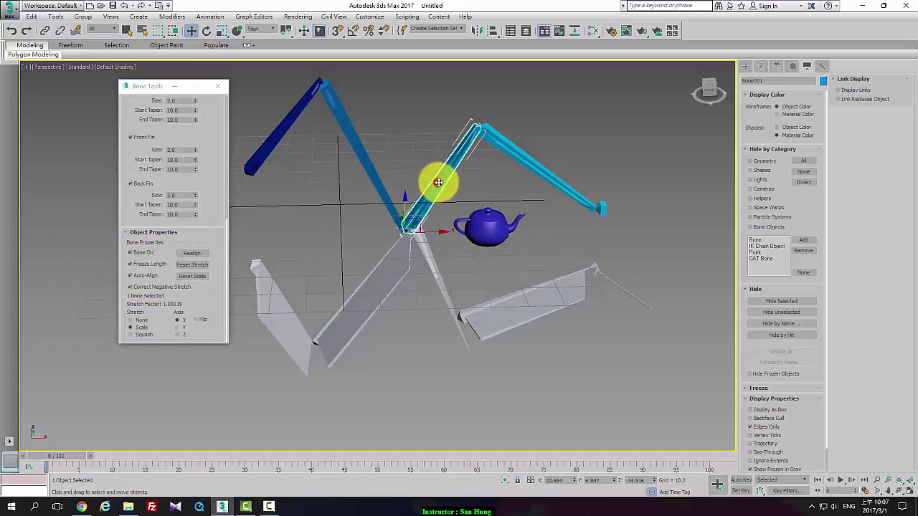
left_click(759, 66)
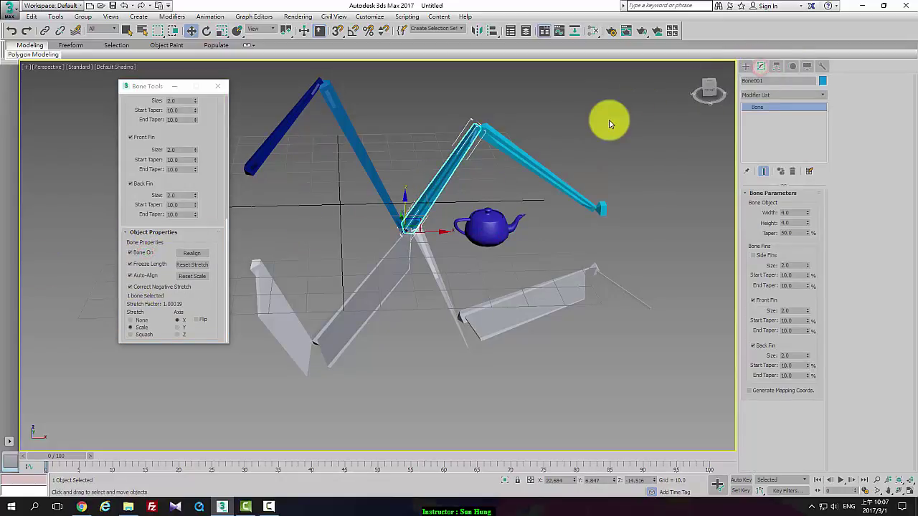
left_click(277, 138)
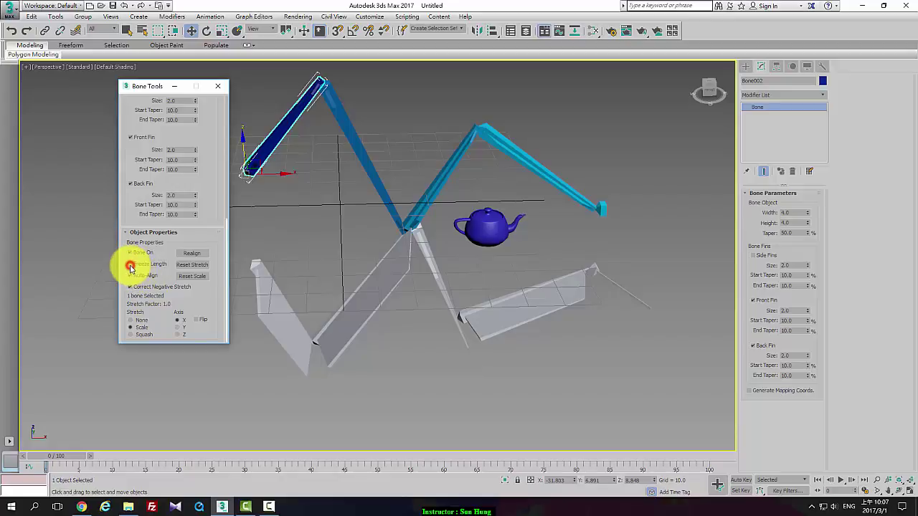
left_click(371, 164)
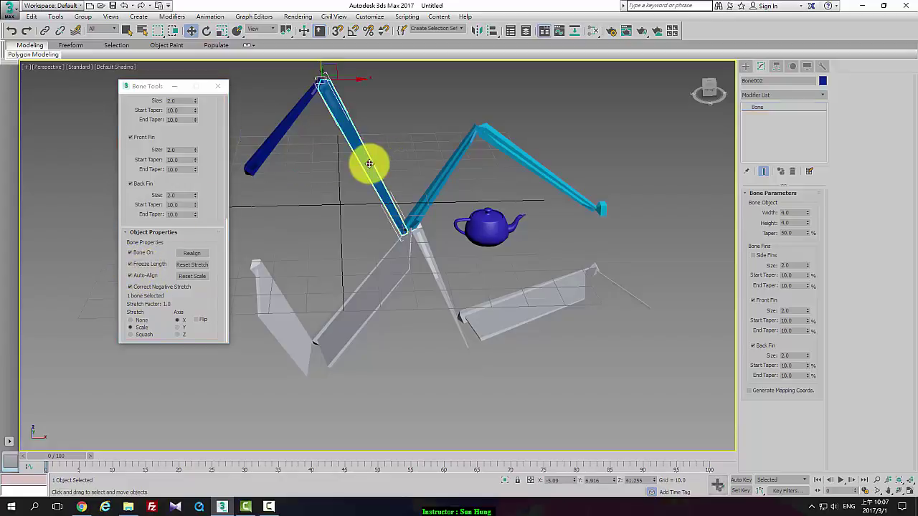
left_click(465, 158)
left_click(140, 267)
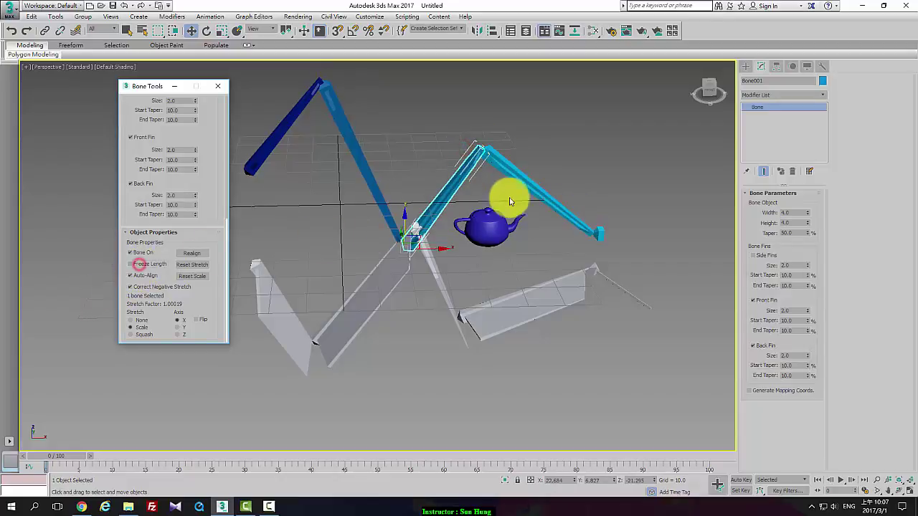
left_click_drag(417, 238, 371, 174)
left_click_drag(206, 142, 215, 334)
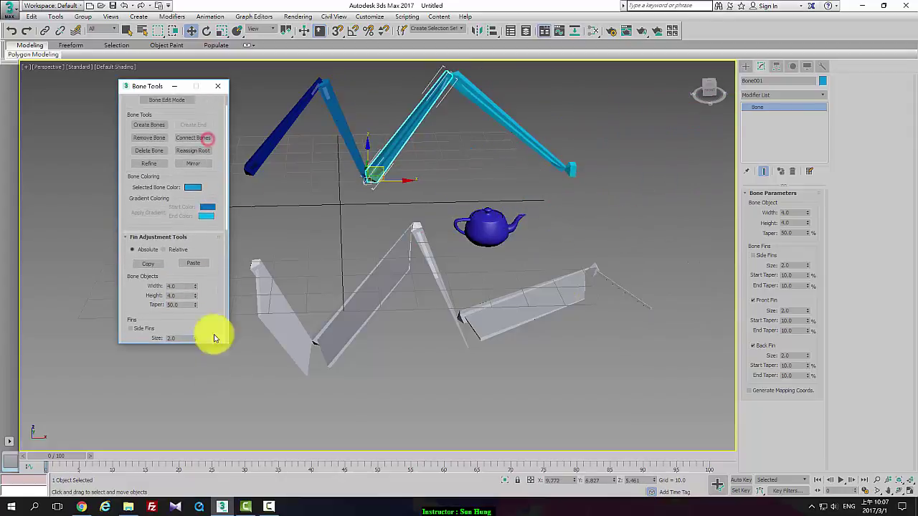
Move the original chain's third bone along positive X to stretch the second bone, and move the fourth bone to about X 55.9, Z 29.1.
left_click_drag(207, 107, 210, 137)
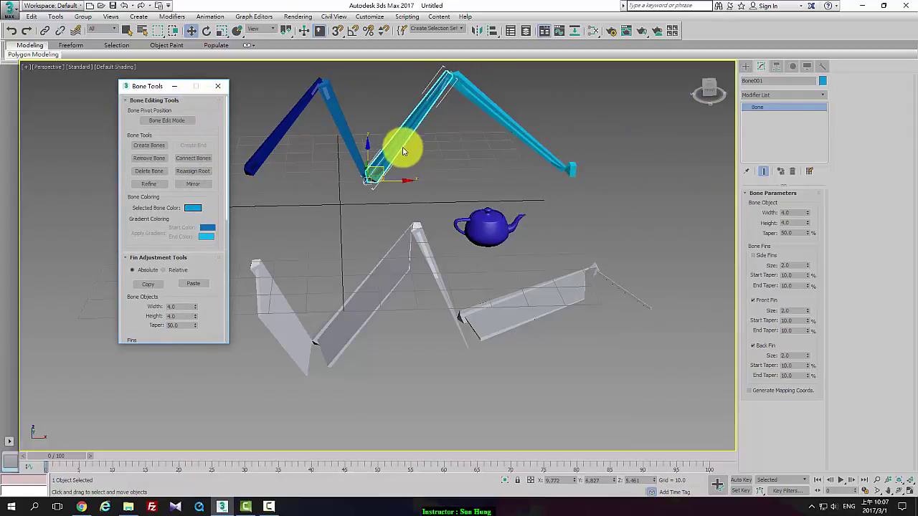
left_click_drag(379, 170, 465, 98)
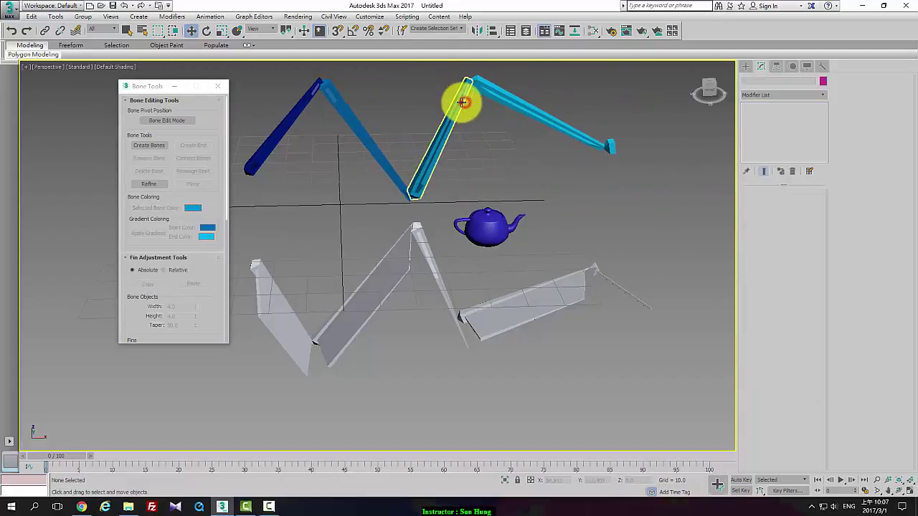
middle_click_drag(464, 98, 502, 157)
left_click_drag(485, 127, 519, 137)
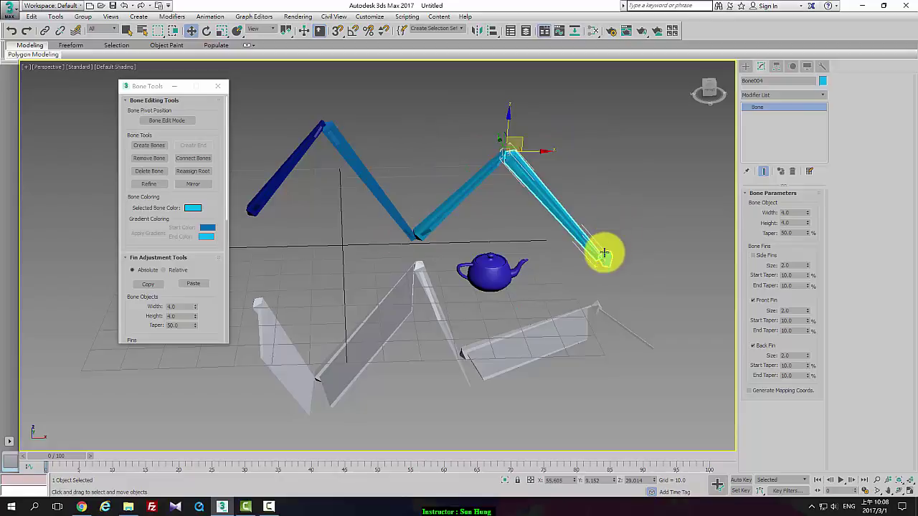
left_click_drag(600, 256, 603, 258)
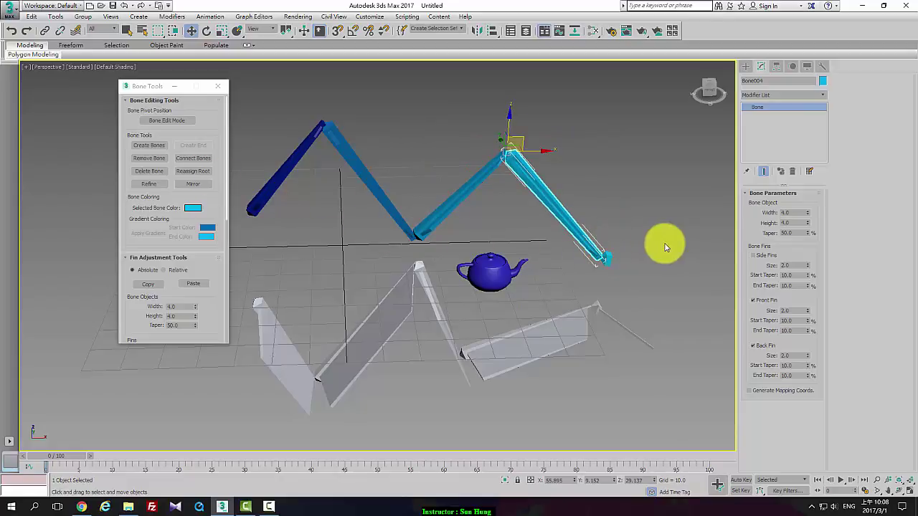
Start applying an IK solver to the original chain from the bone at its far end.
left_click(209, 16)
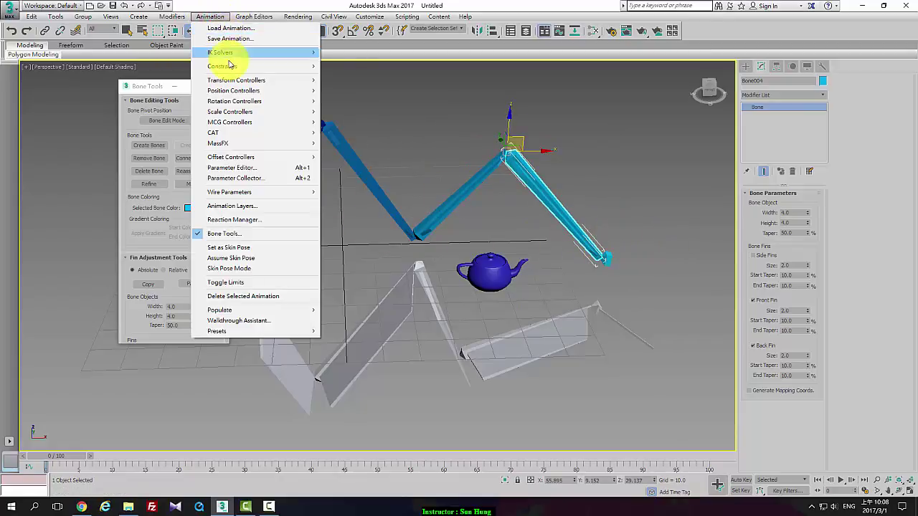
left_click(227, 57)
left_click(356, 63)
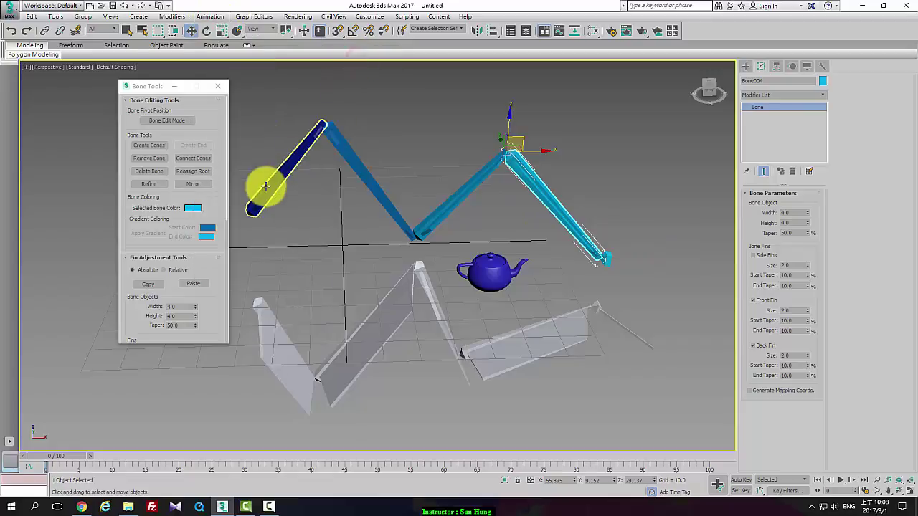
left_click(594, 251)
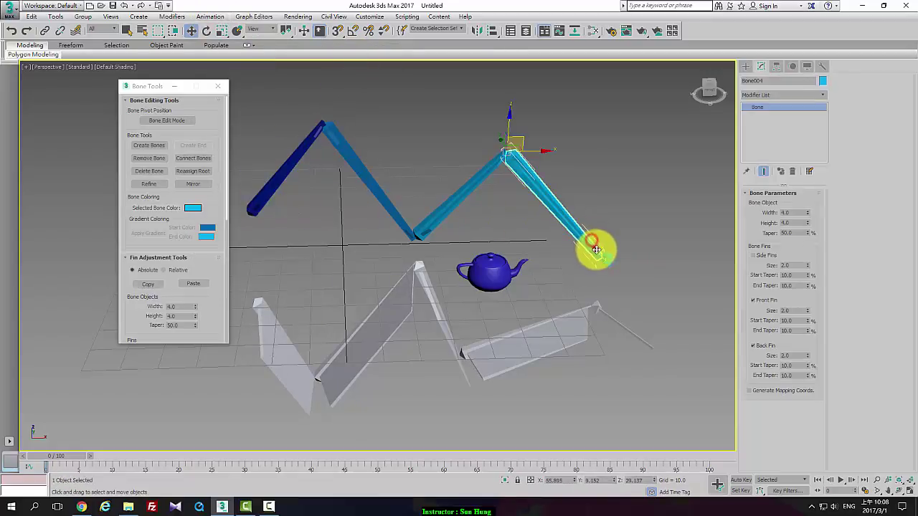